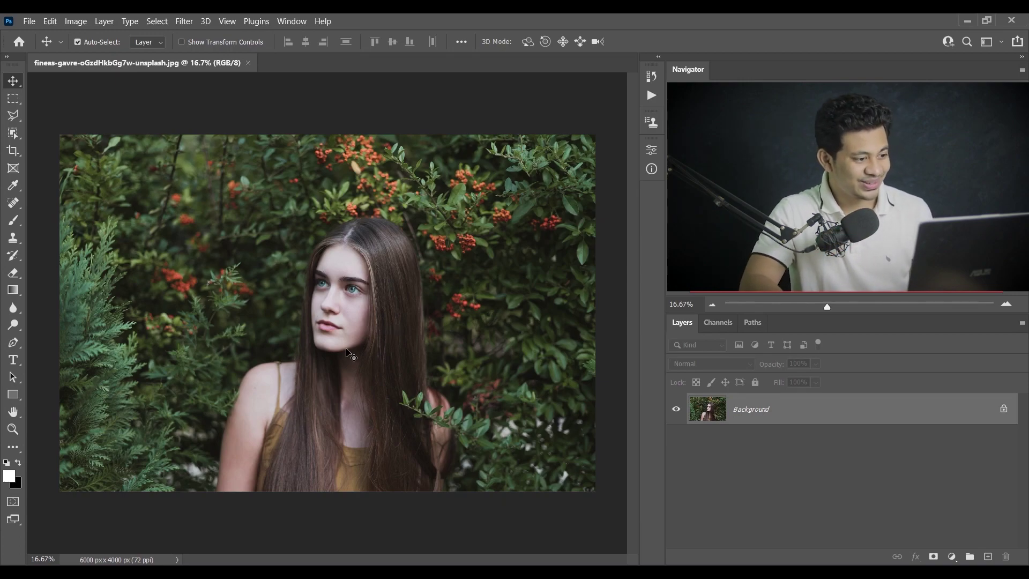
Step: Duplicate the Background layer of the portrait photo
key("ctrl+plus")
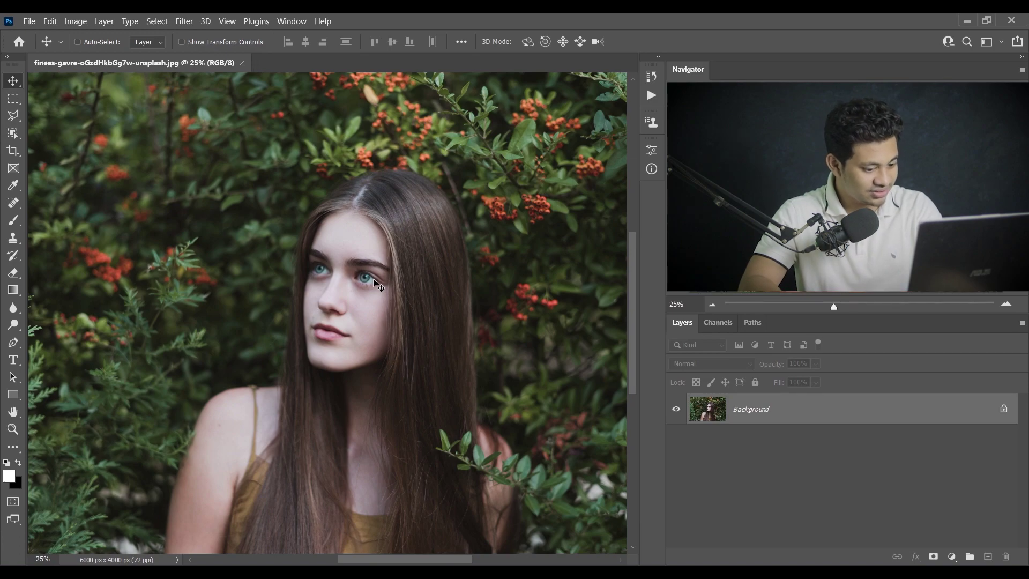
key("ctrl+minus")
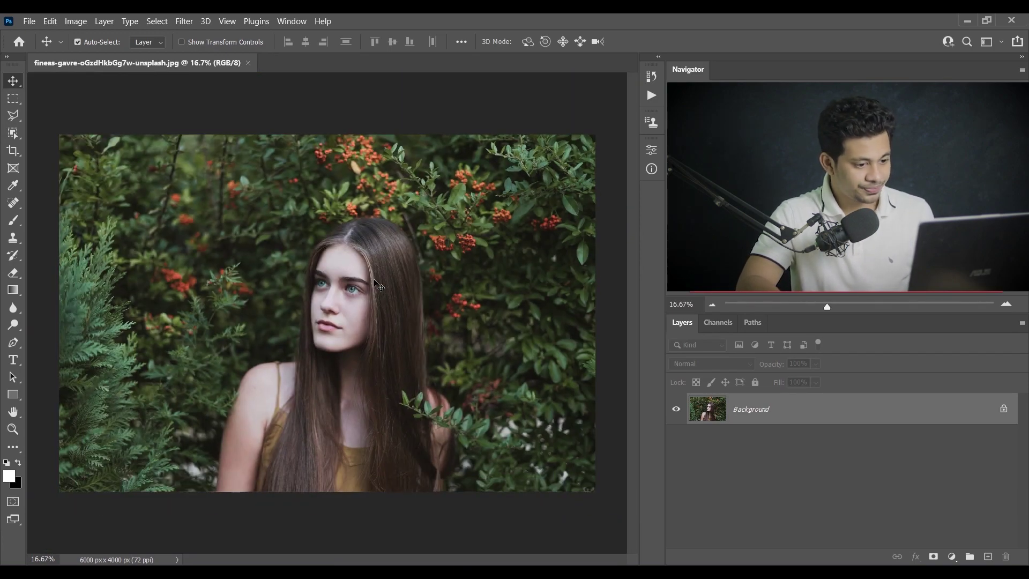
key("ctrl")
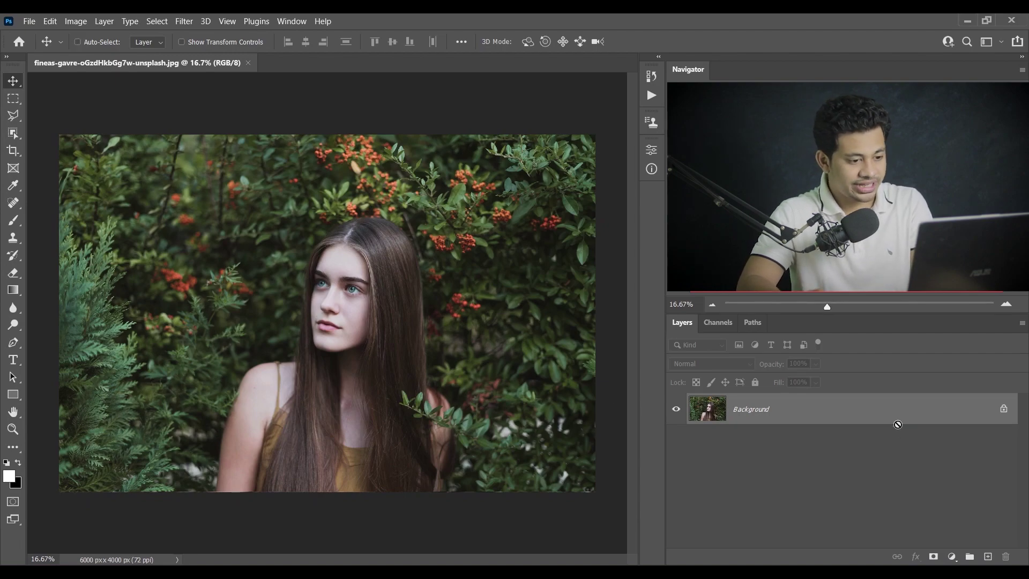
key("ctrl+j")
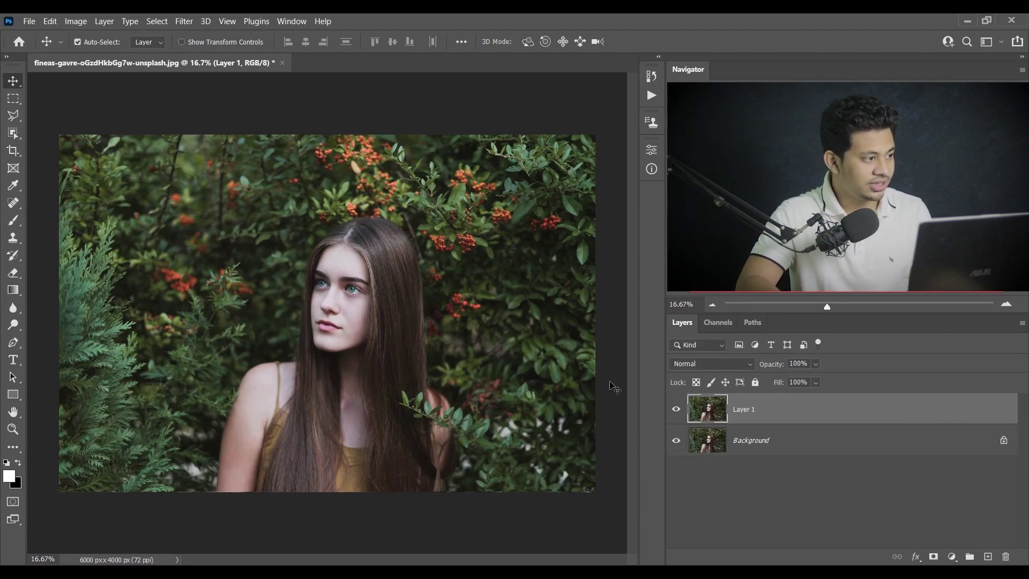
Step: Convert the image to Lab Color mode without flattening the layers
left_click(75, 21)
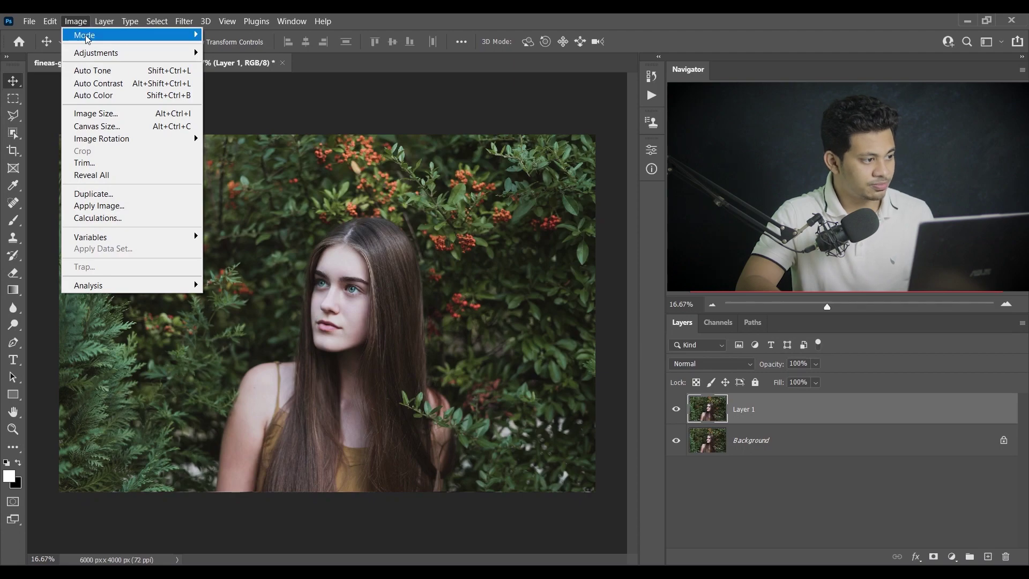
mouse_move(85, 34)
left_click(217, 109)
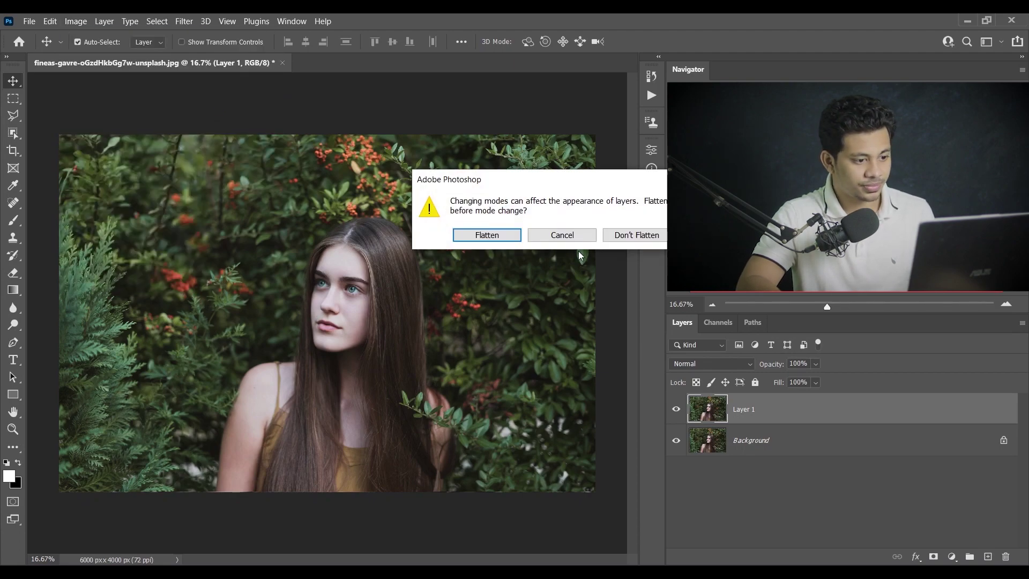
left_click(642, 238)
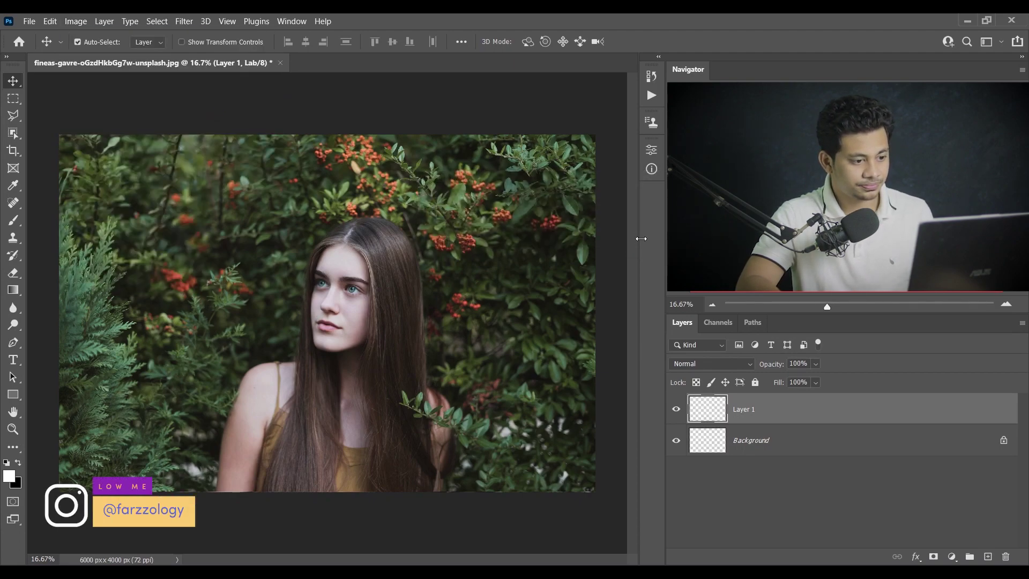
Step: Copy the entire a channel into the b channel of Layer 1, deselect, and return to the Lab composite and layers
left_click(717, 322)
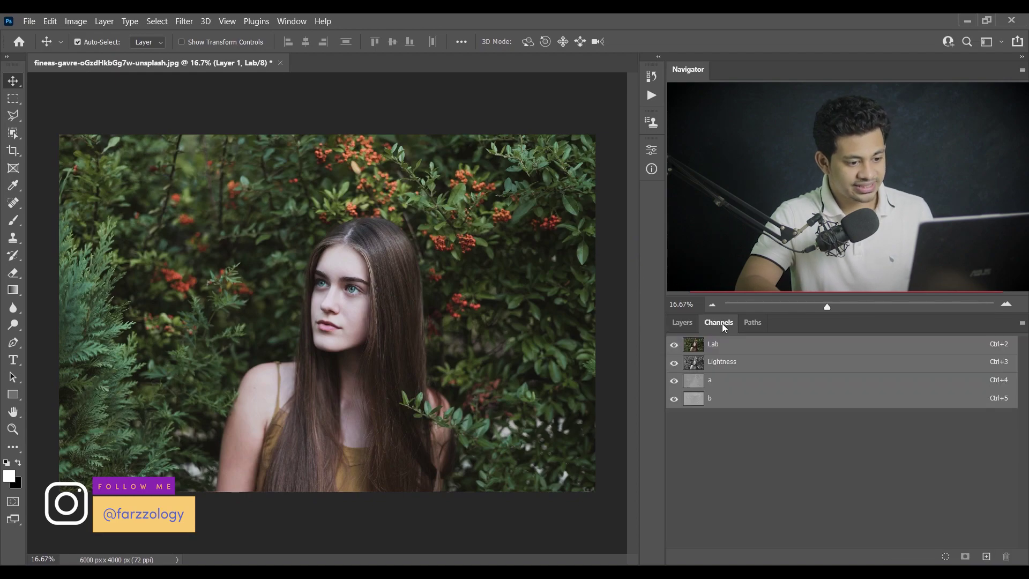
left_click(745, 381)
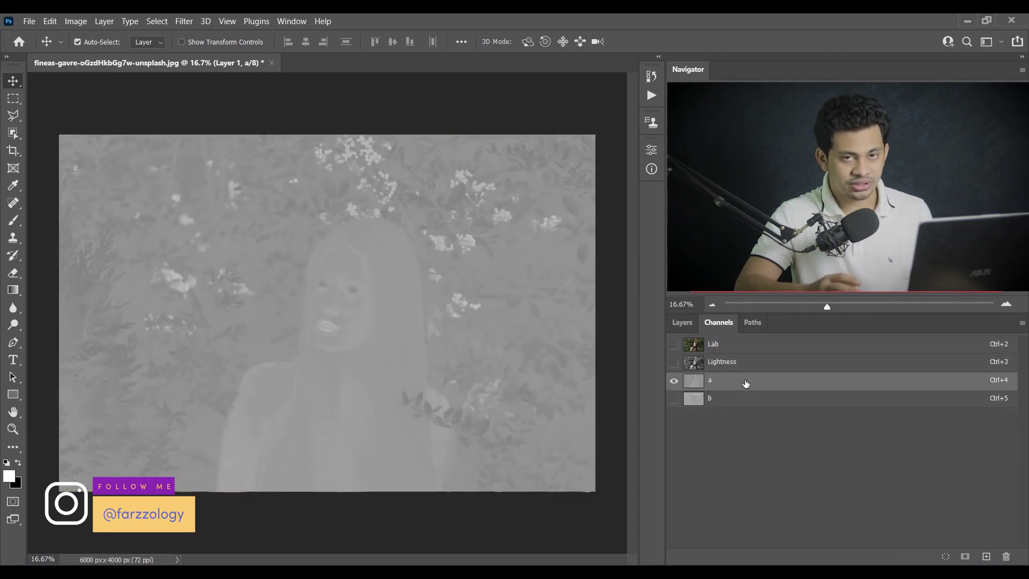
key("ctrl")
left_click(745, 380, "ctrl")
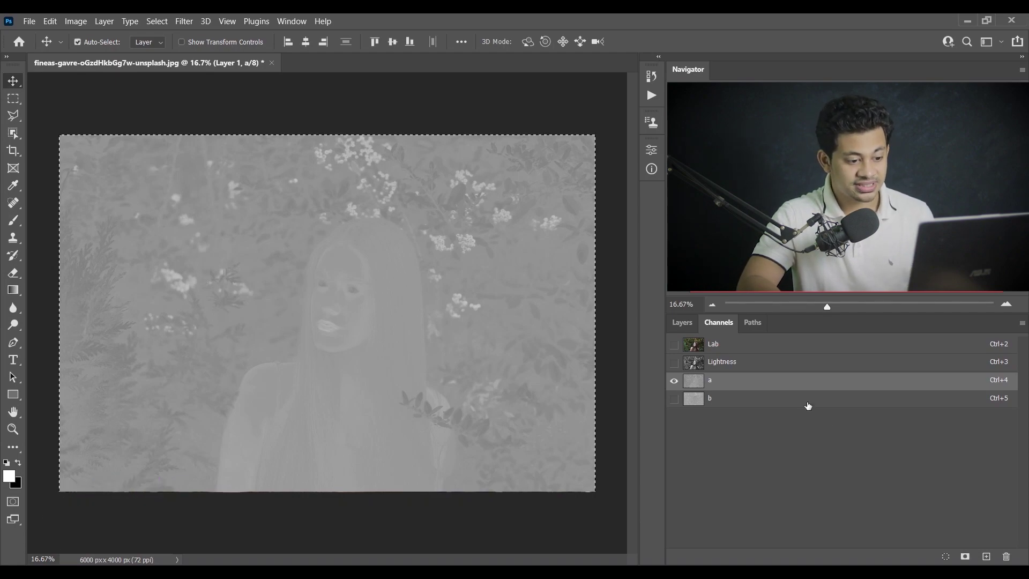
left_click(807, 406)
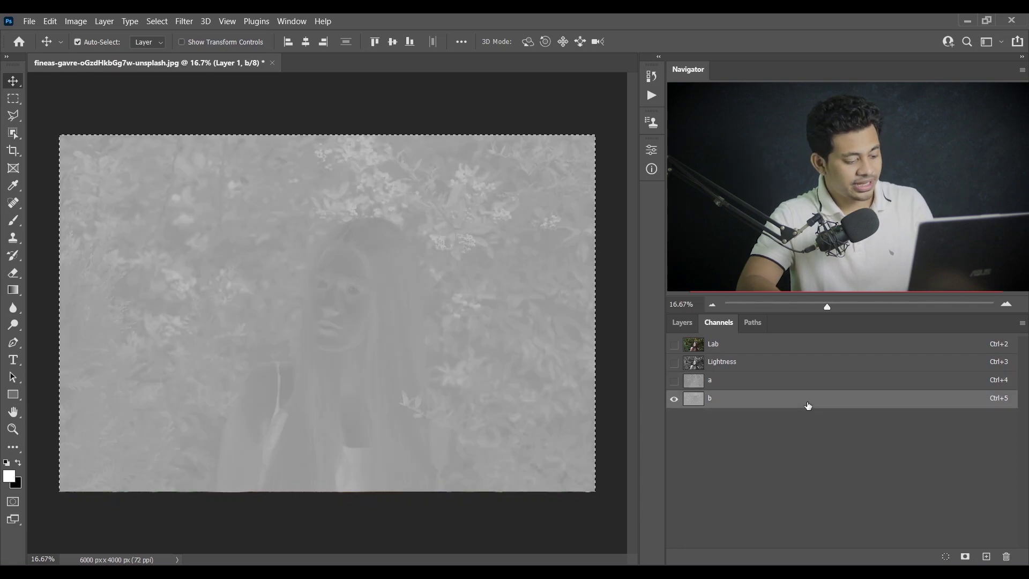
key("ctrl+v")
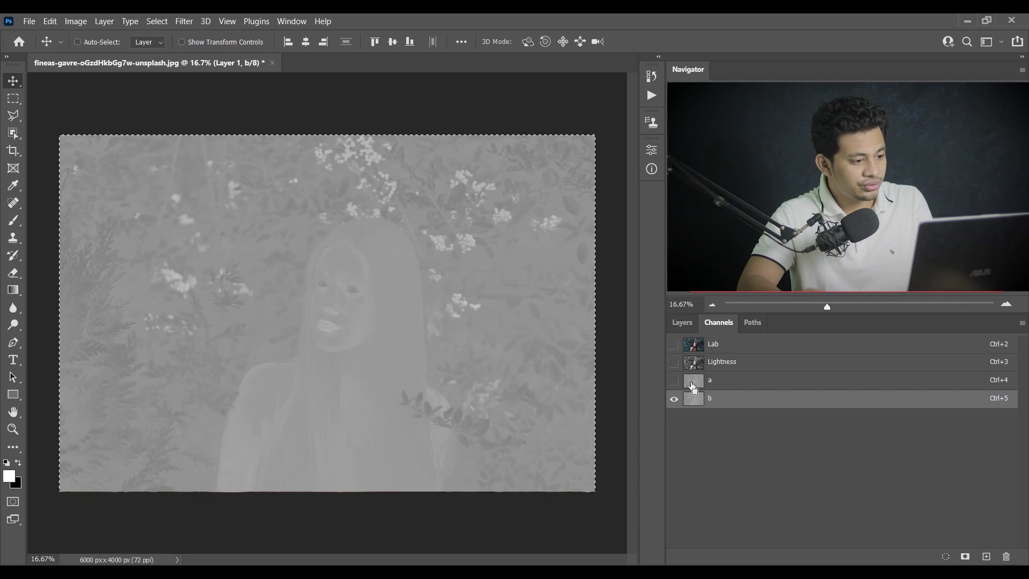
key("ctrl+d")
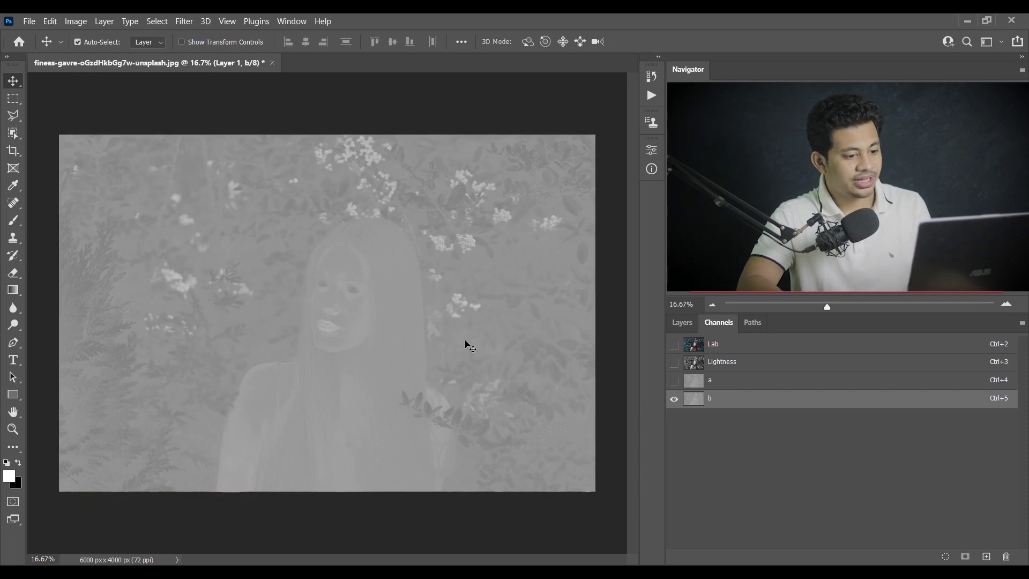
left_click(735, 349)
left_click(677, 324)
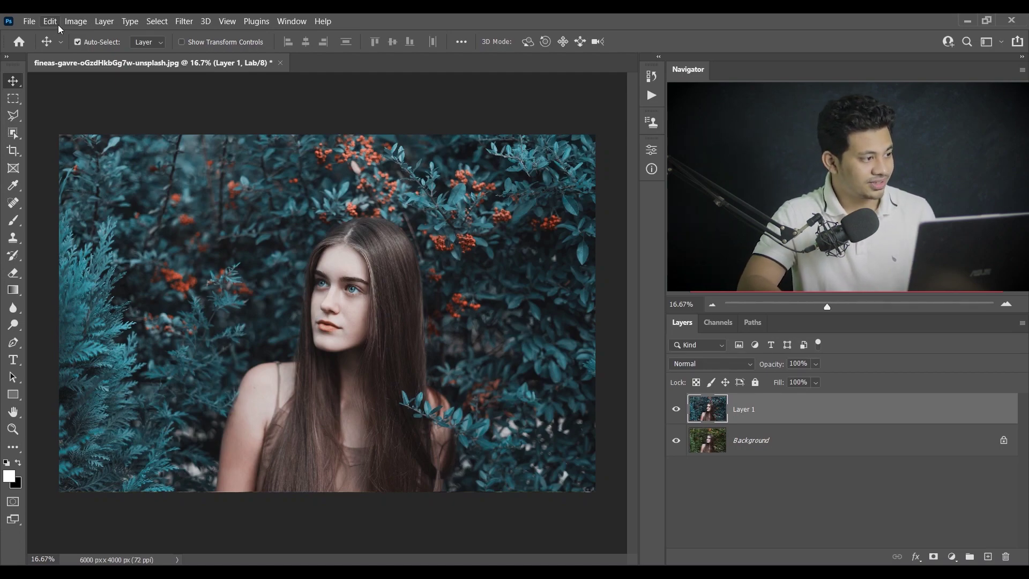
Step: Convert the image to RGB Color mode while keeping its layers unflattened
left_click(76, 21)
mouse_move(88, 36)
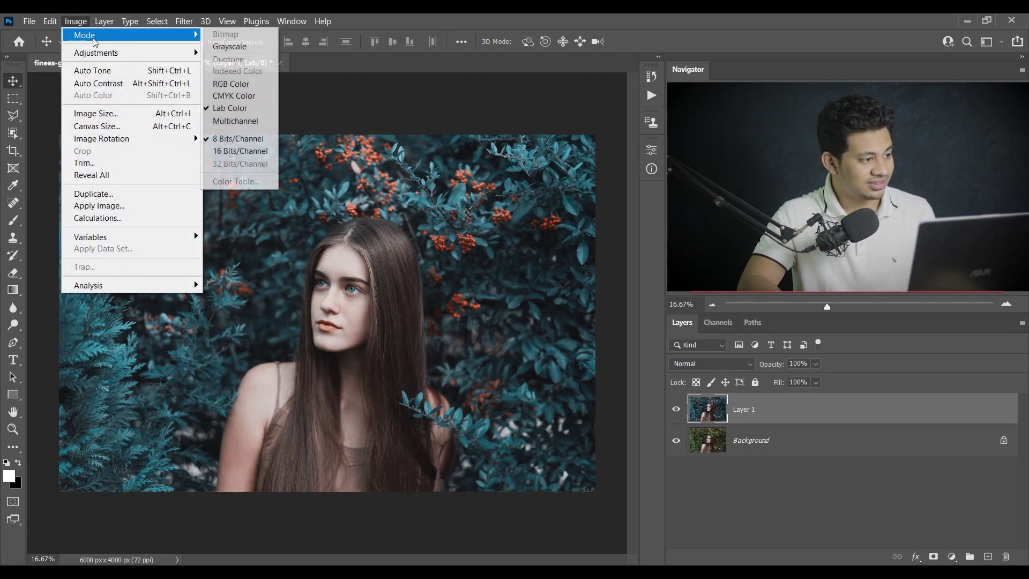
left_click(260, 89)
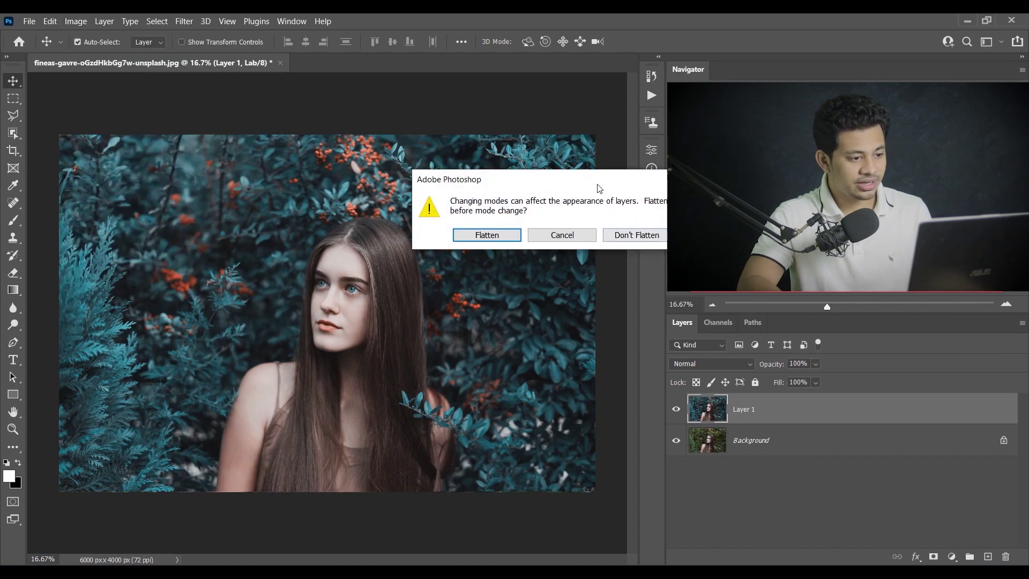
left_click(509, 230)
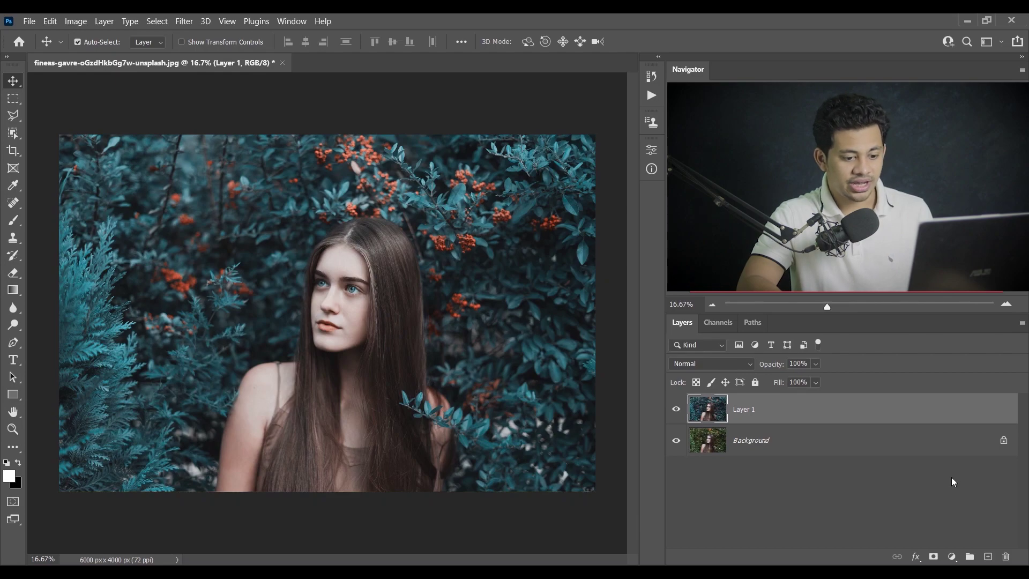
Step: Add a Brightness/Contrast adjustment layer with brightness 7 and contrast about 6, and compare the image with and without it
left_click(952, 557)
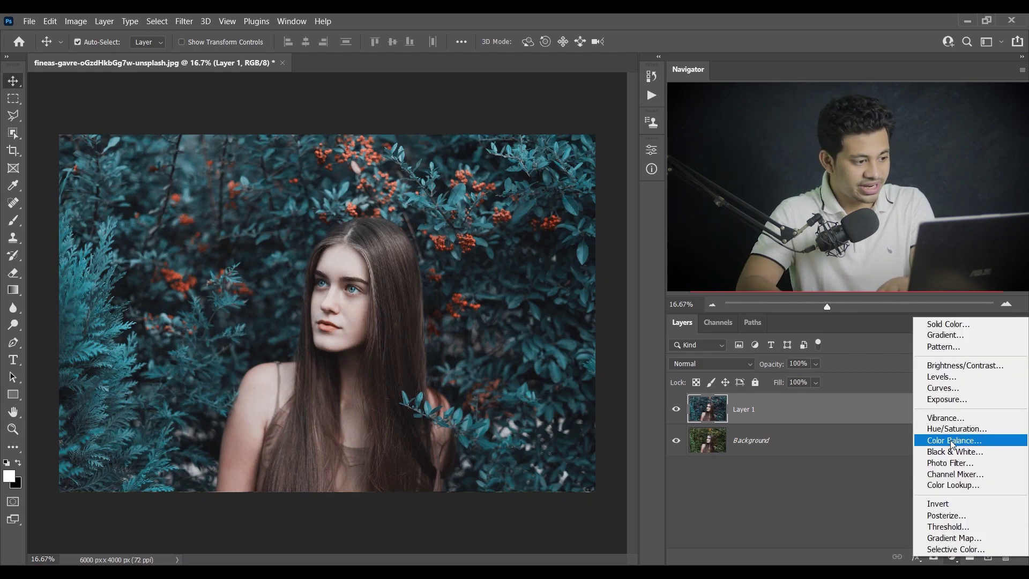
left_click(958, 368)
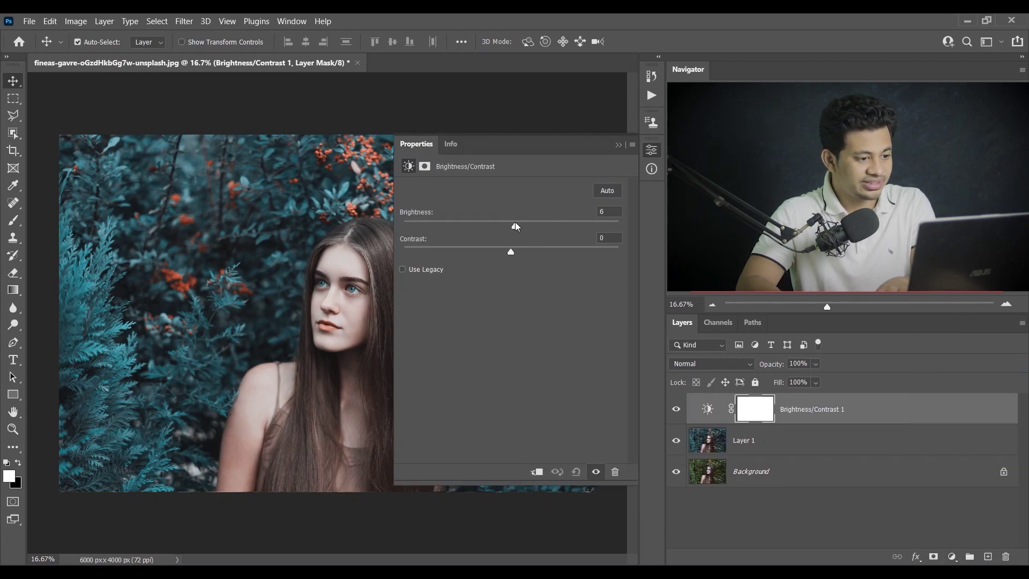
left_click(598, 209)
key("Up")
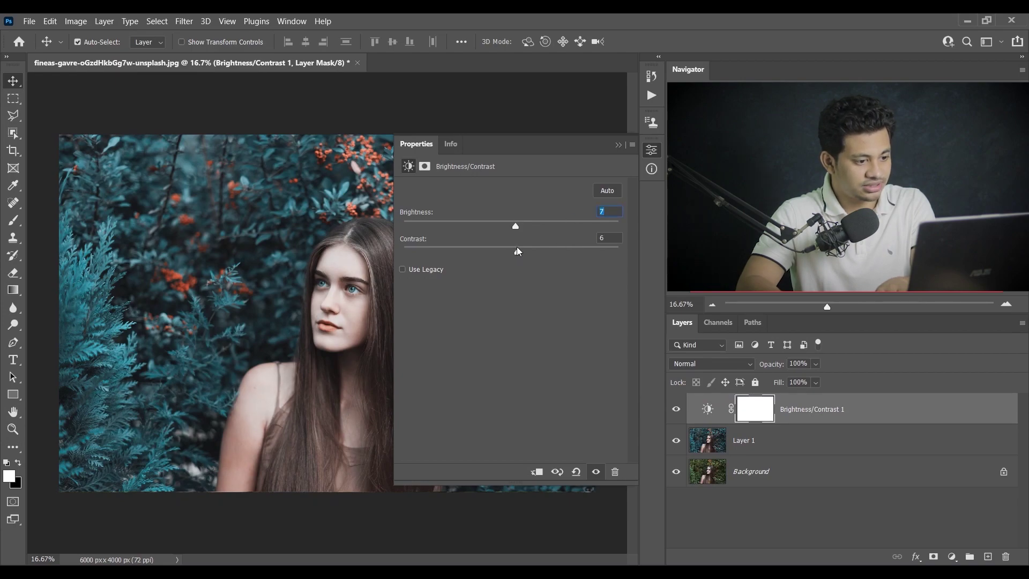
left_click(656, 155)
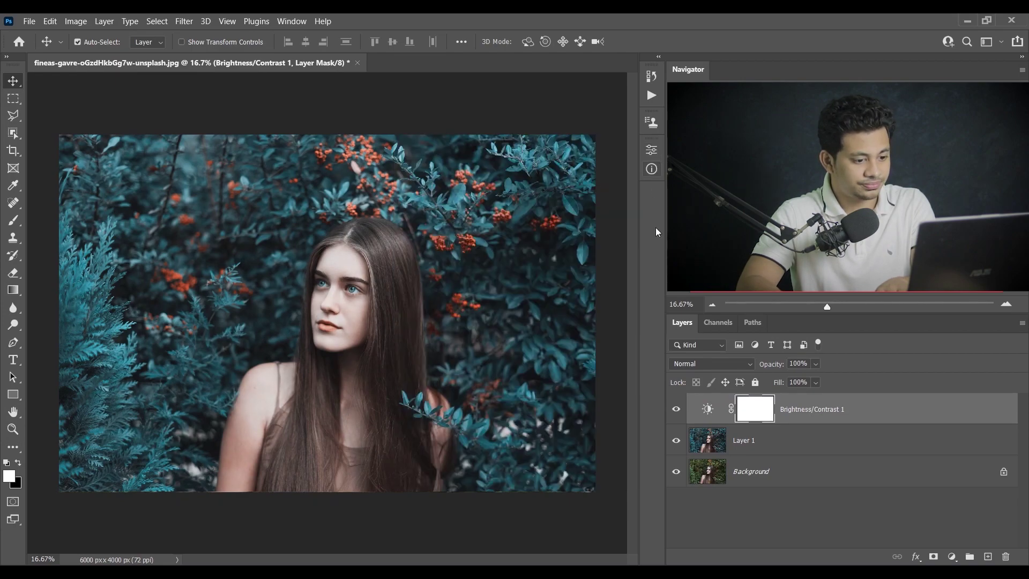
left_click(676, 410)
left_click(676, 410)
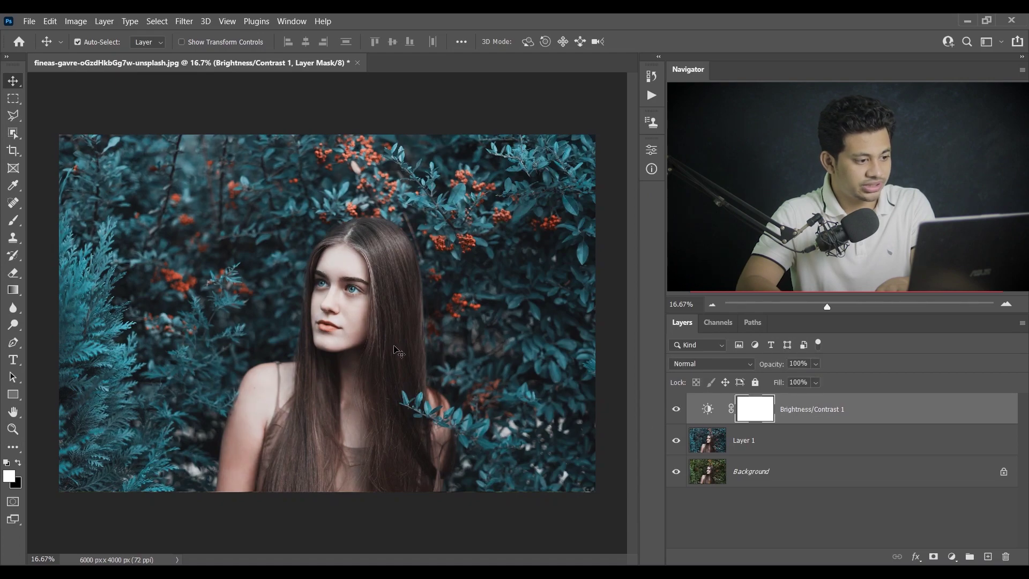
Step: Add a Selective Color adjustment layer above the Brightness/Contrast layer
key("ctrl+2")
left_click(952, 556)
left_click(938, 544)
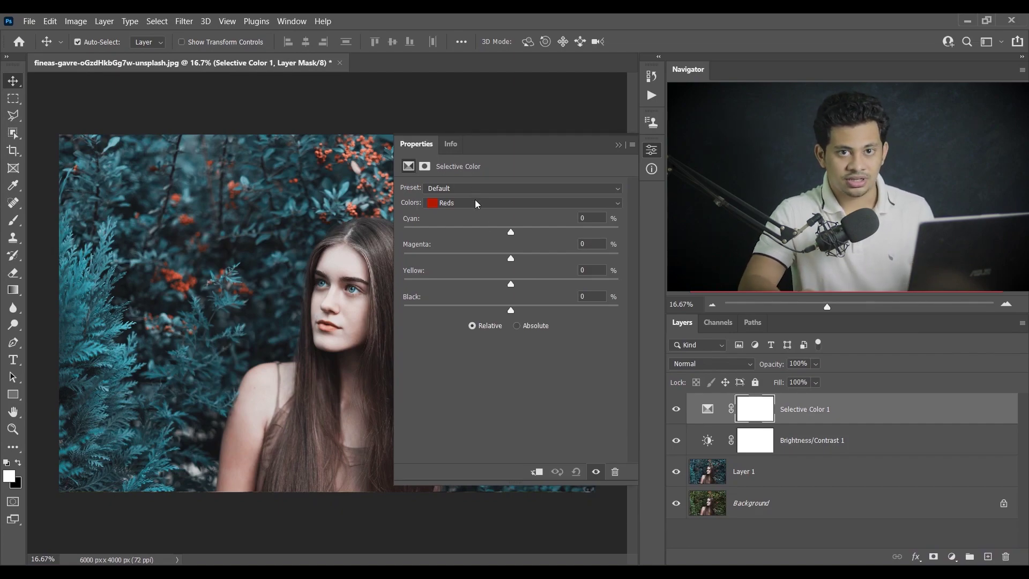
left_click(475, 203)
left_click(475, 203)
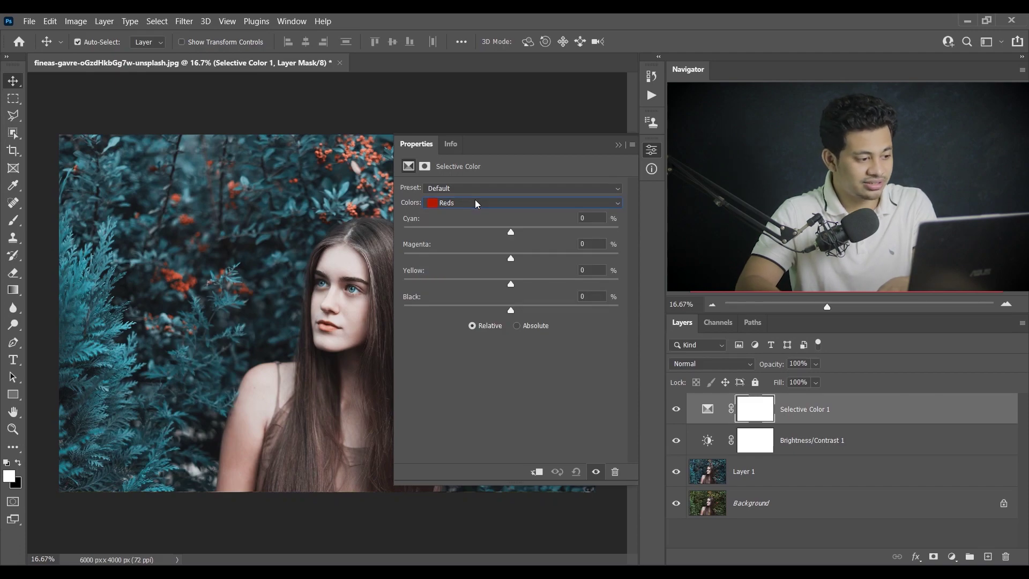
Step: Set the Selective Color Reds to cyan -19, magenta +10 and yellow +6, and compare the image with and without the adjustment
key("ctrl+equal")
left_click_drag(439, 107, 290, 99)
left_click(458, 201)
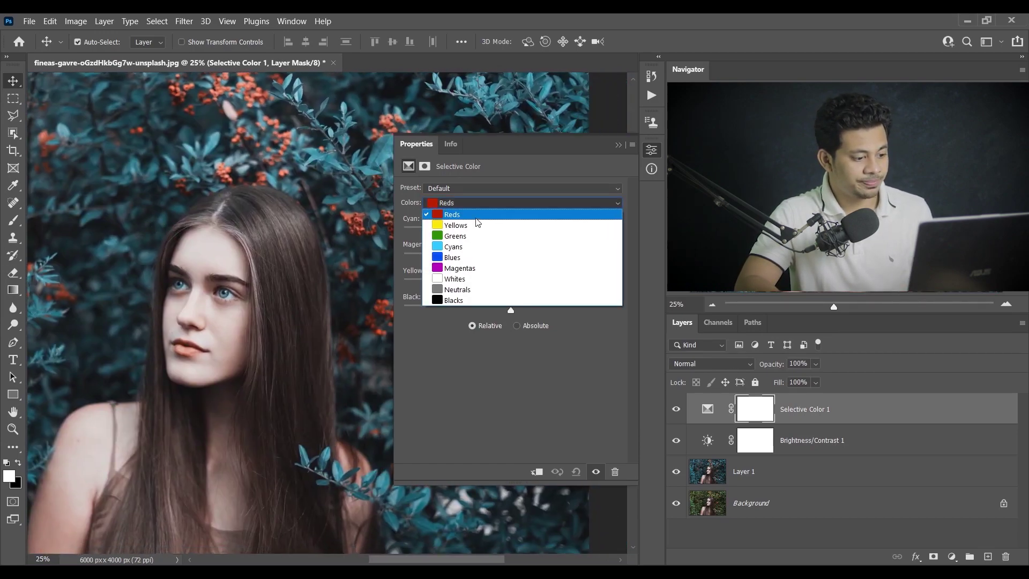
left_click(461, 205)
mouse_move(503, 231)
left_mouse_down()
mouse_move(468, 229)
mouse_move(506, 231)
mouse_move(496, 229)
left_mouse_up()
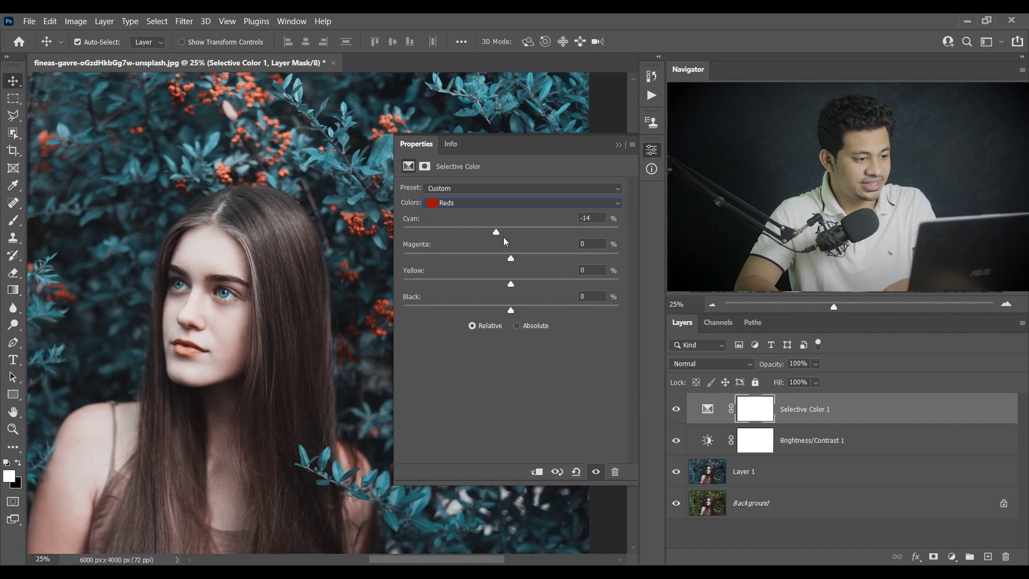
left_click_drag(492, 229, 496, 229)
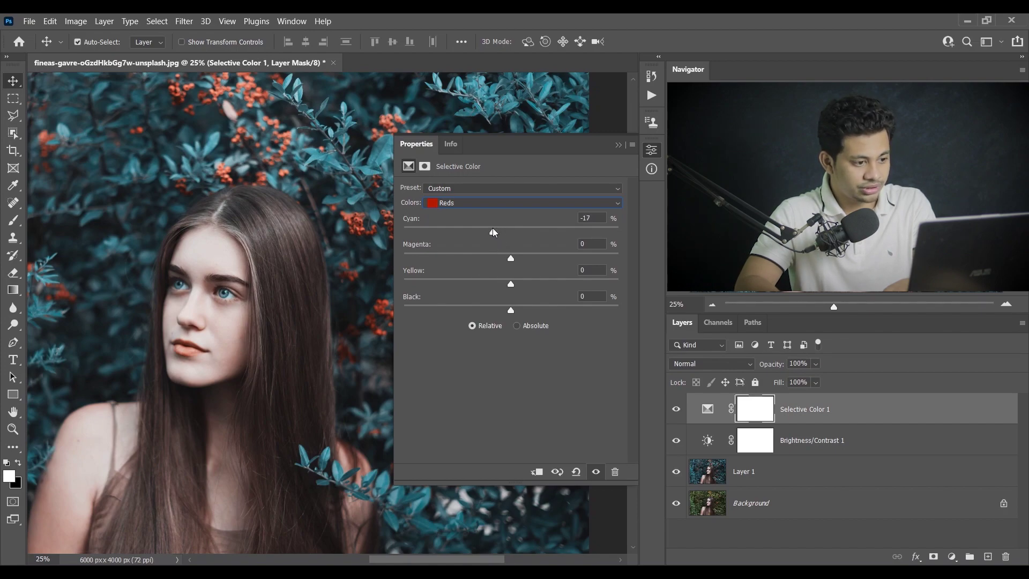
left_click_drag(510, 258, 519, 285)
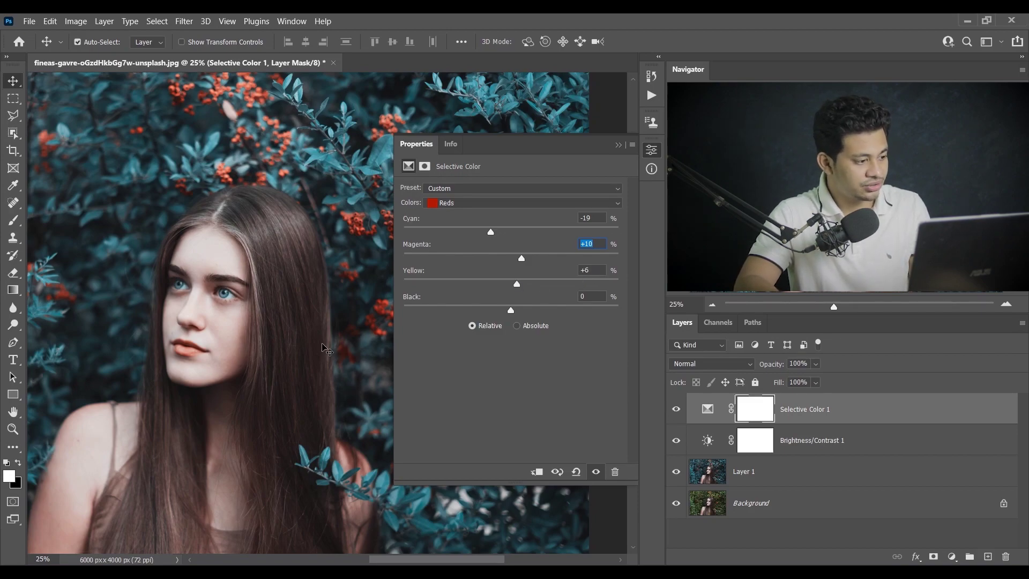
left_click_drag(324, 346, 342, 312)
left_click(678, 410)
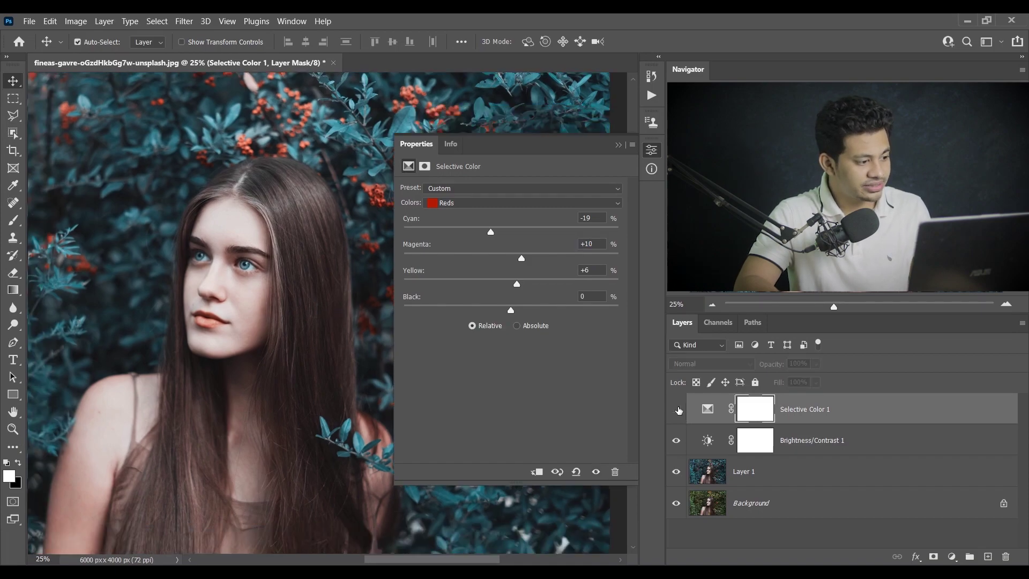
left_click(676, 410)
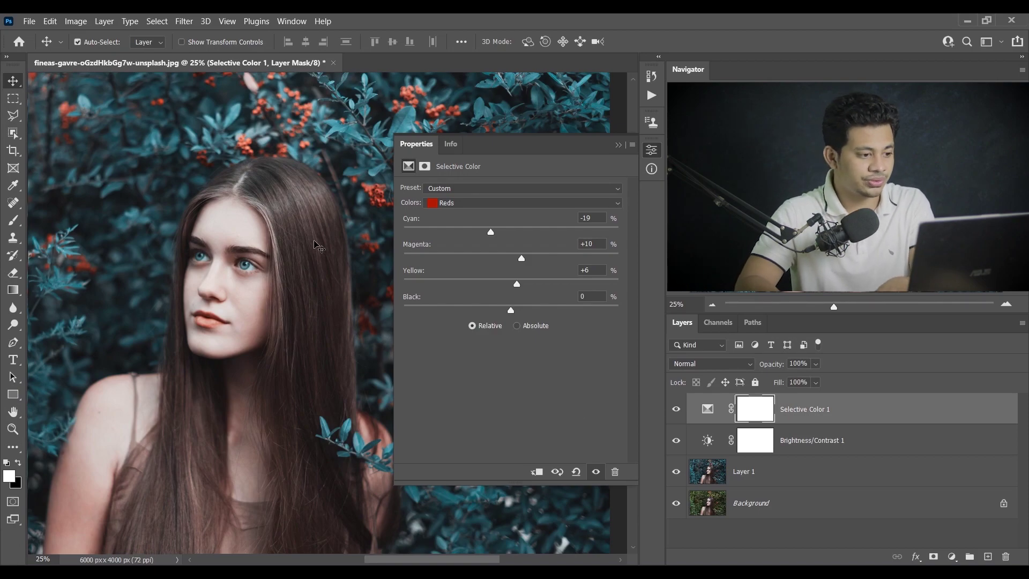
Step: Set the Selective Color Yellows to cyan -29, magenta +10 and yellow +20, checking the adjustment on and off
left_click(558, 205)
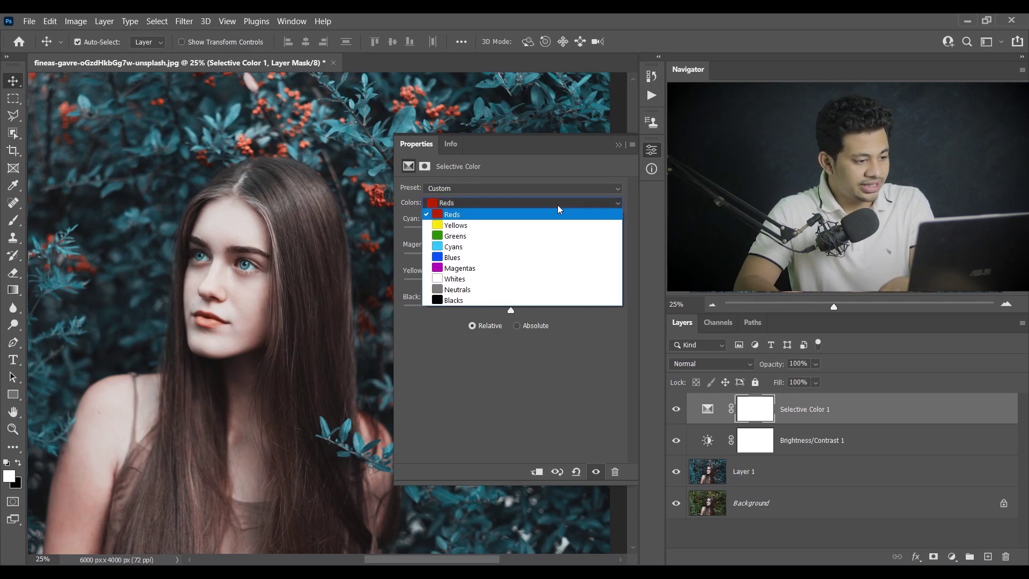
left_click(512, 226)
left_click_drag(492, 230, 538, 231)
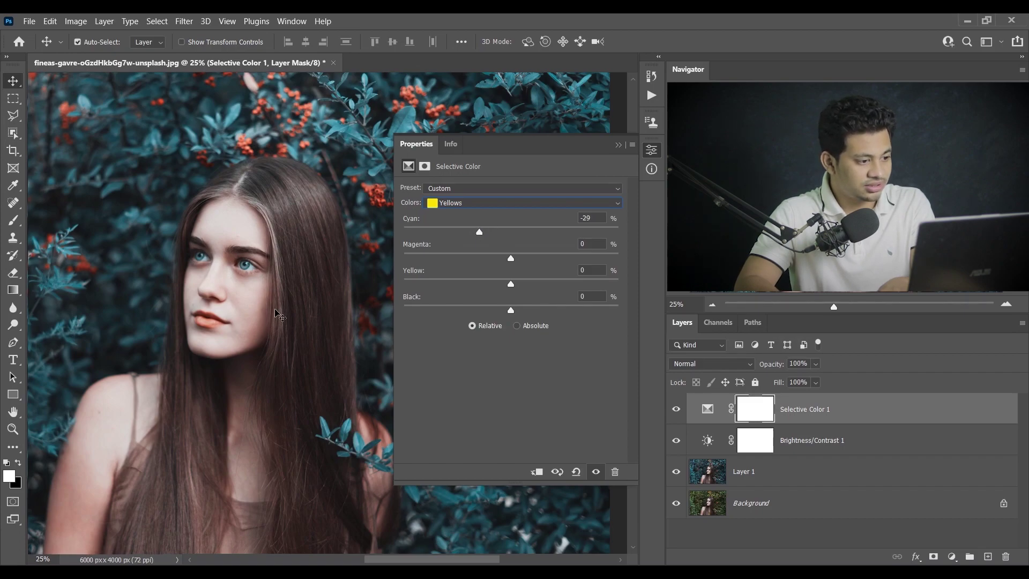
left_click(677, 409)
left_click(677, 409)
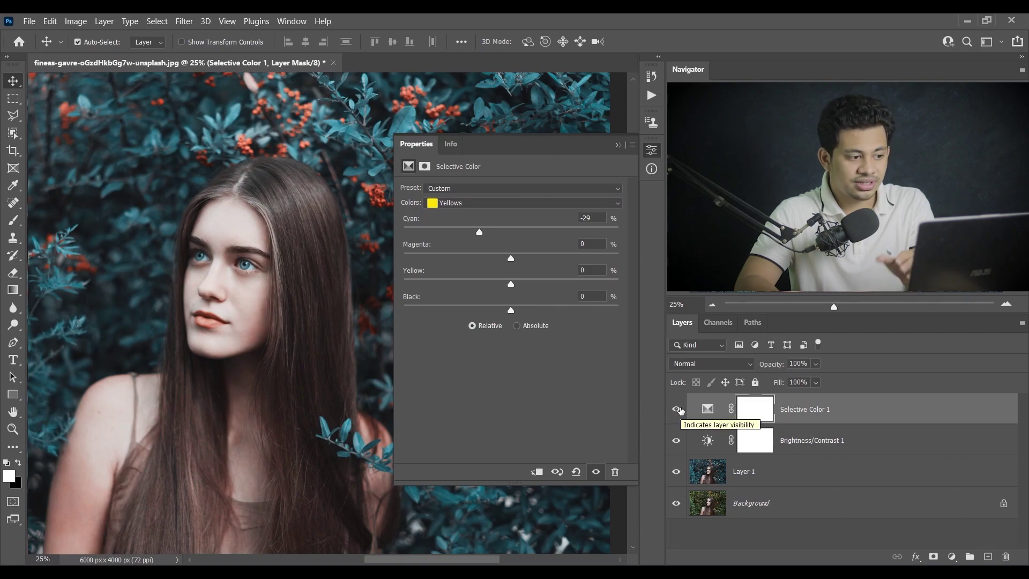
left_click_drag(513, 265, 522, 260)
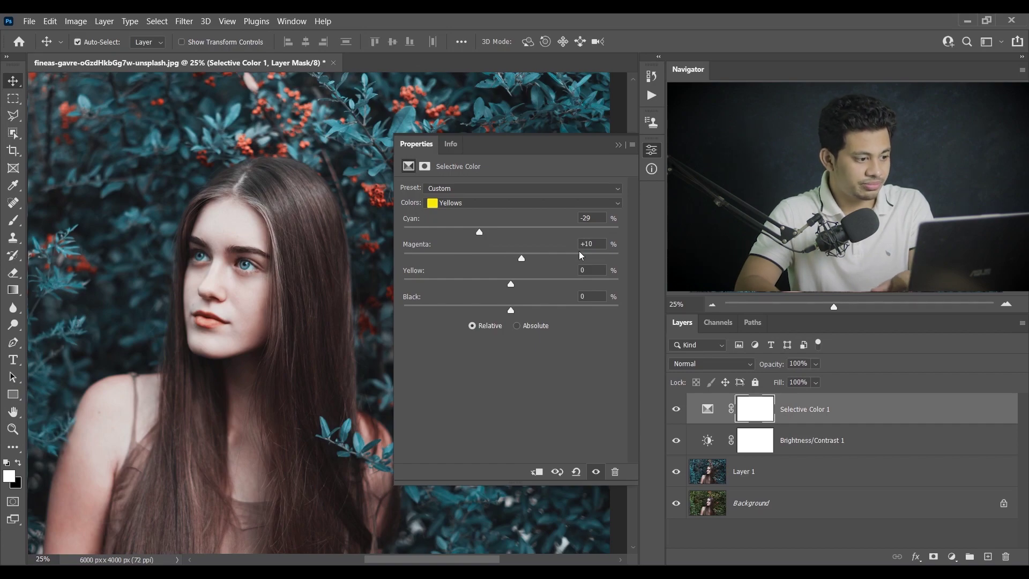
left_click_drag(510, 282, 534, 285)
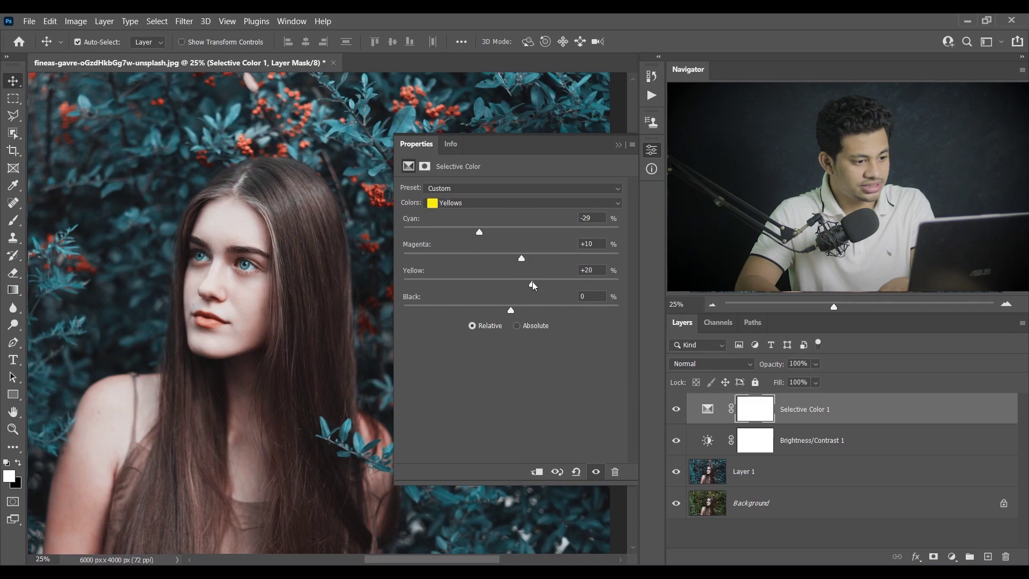
Step: Reduce the yellow amount of the Selective Color Yellows to +18, and compare the image with and without the adjustment
key("Down")
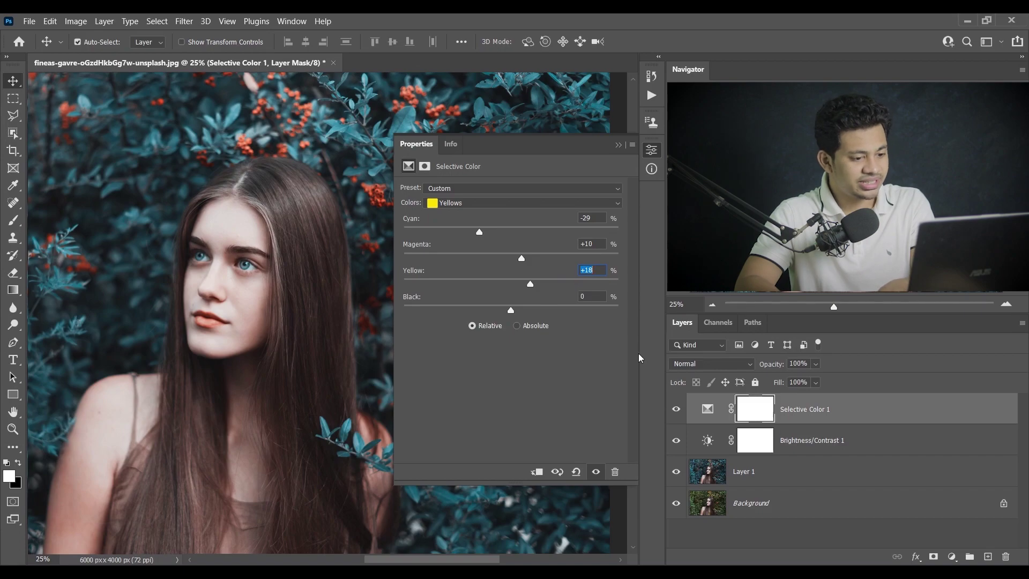
left_click(675, 409)
left_click(675, 410)
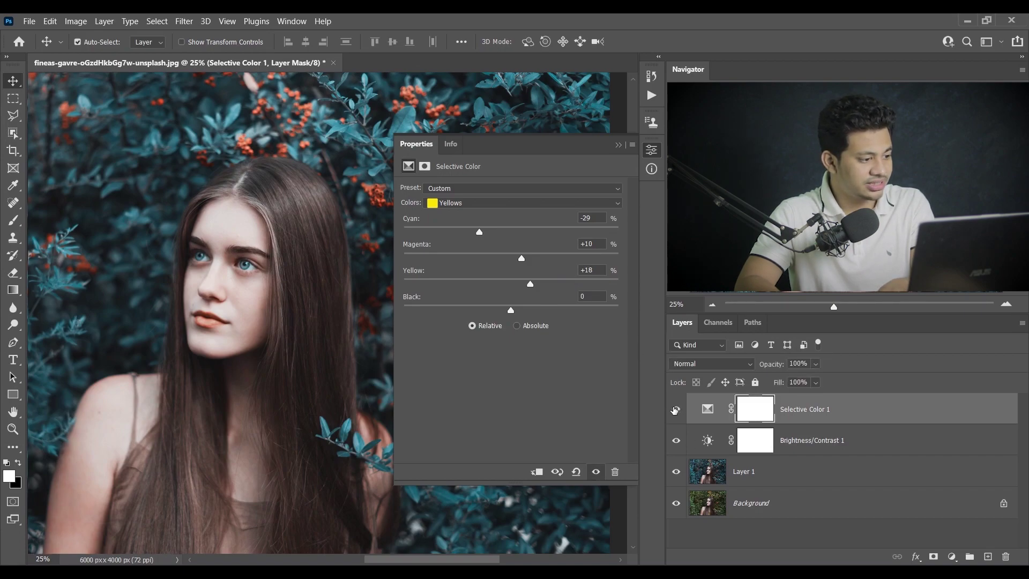
left_click(675, 410)
left_click(675, 410)
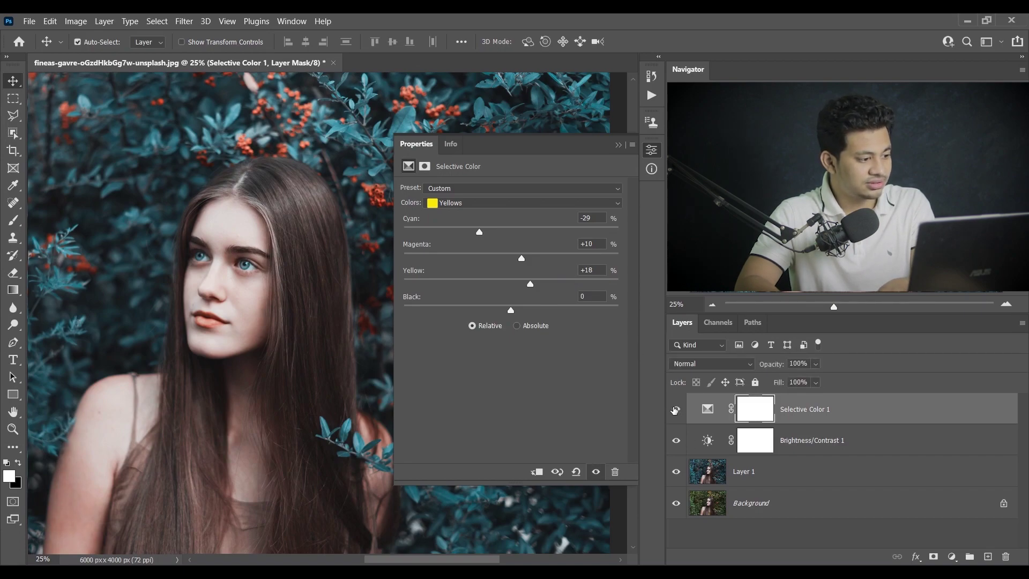
Step: Set the cyan amount of the Selective Color Cyans to +85, trying values between -97 and +100 to judge the effect
left_click(506, 202)
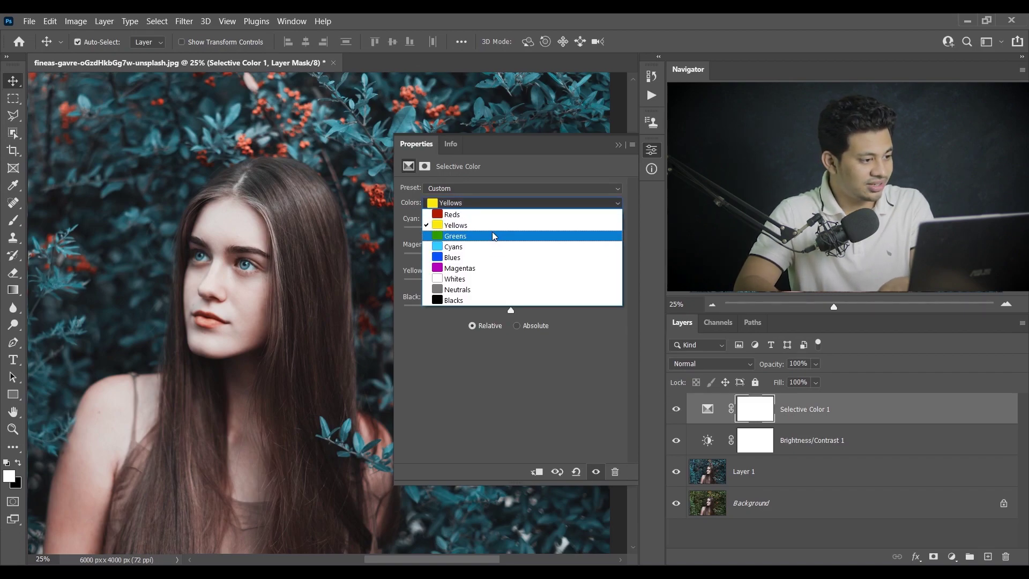
left_click(474, 253)
left_click_drag(501, 228, 406, 223)
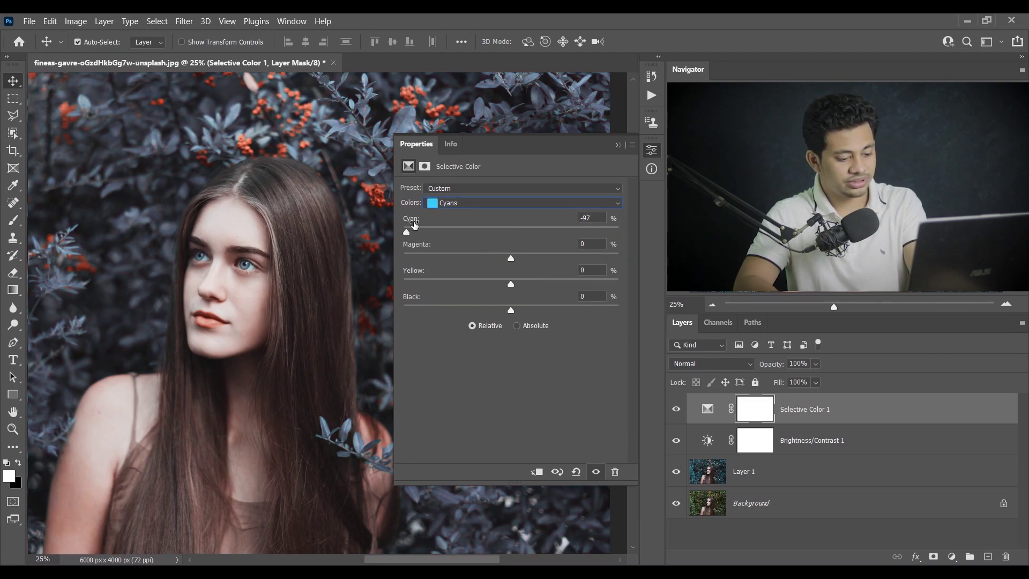
key("ctrl+minus")
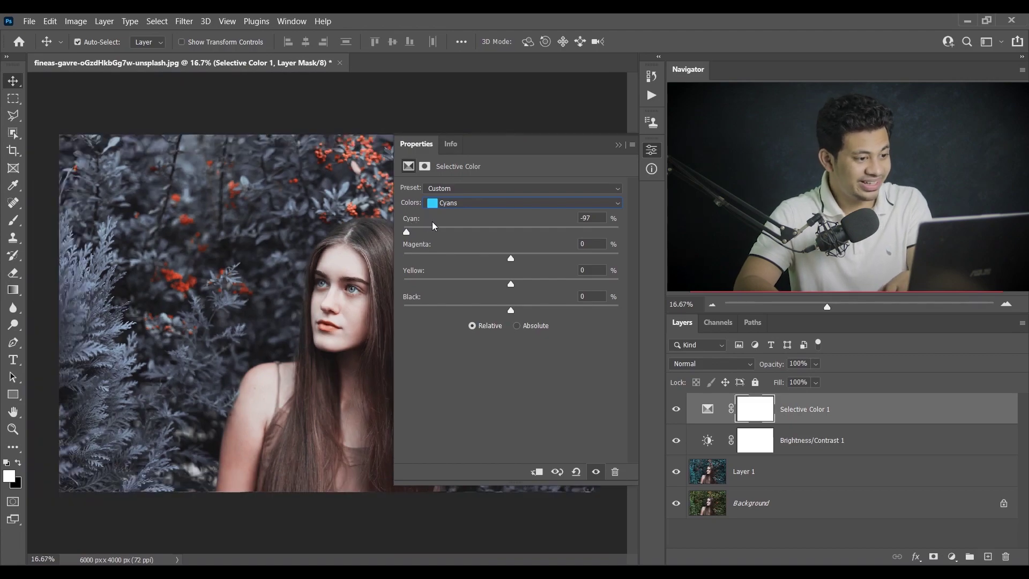
left_click_drag(401, 481, 439, 415)
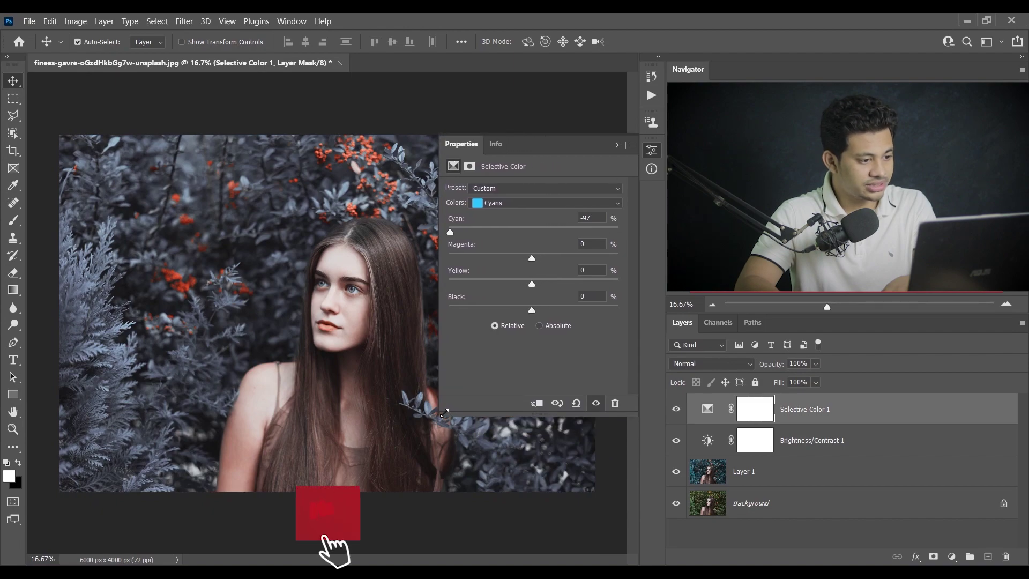
left_click_drag(514, 231, 561, 237)
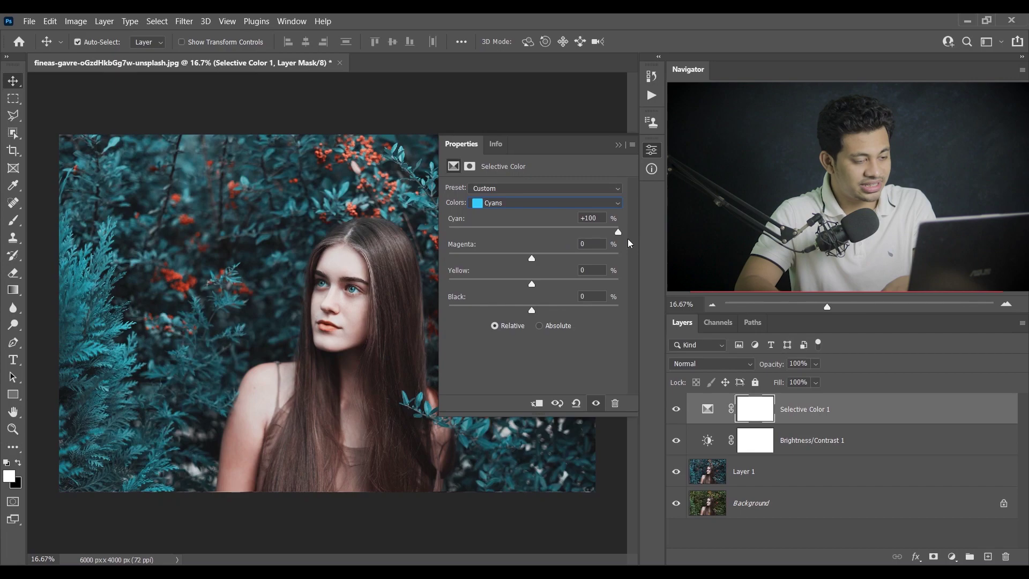
left_click_drag(618, 232, 550, 231)
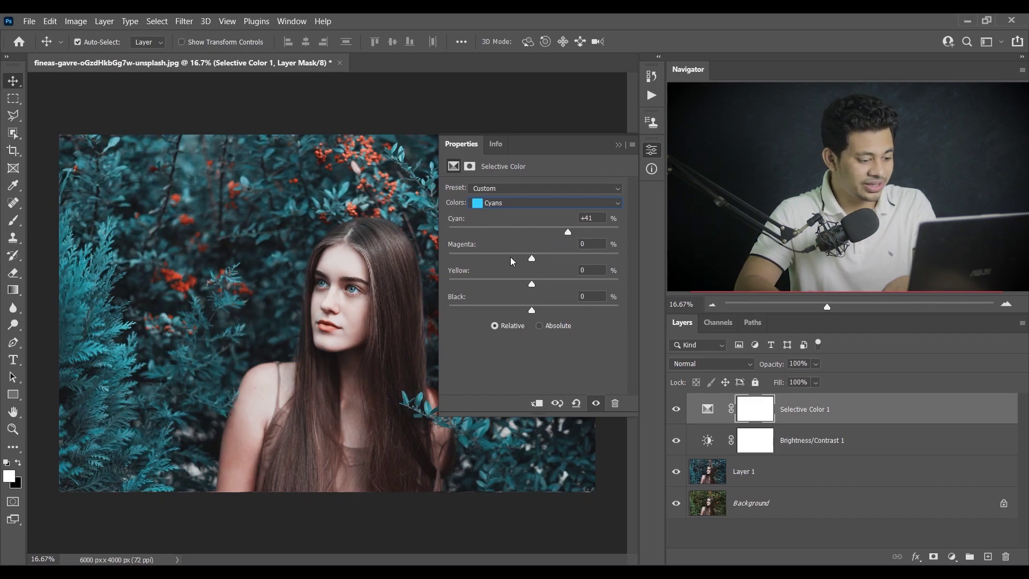
left_click_drag(570, 230, 606, 230)
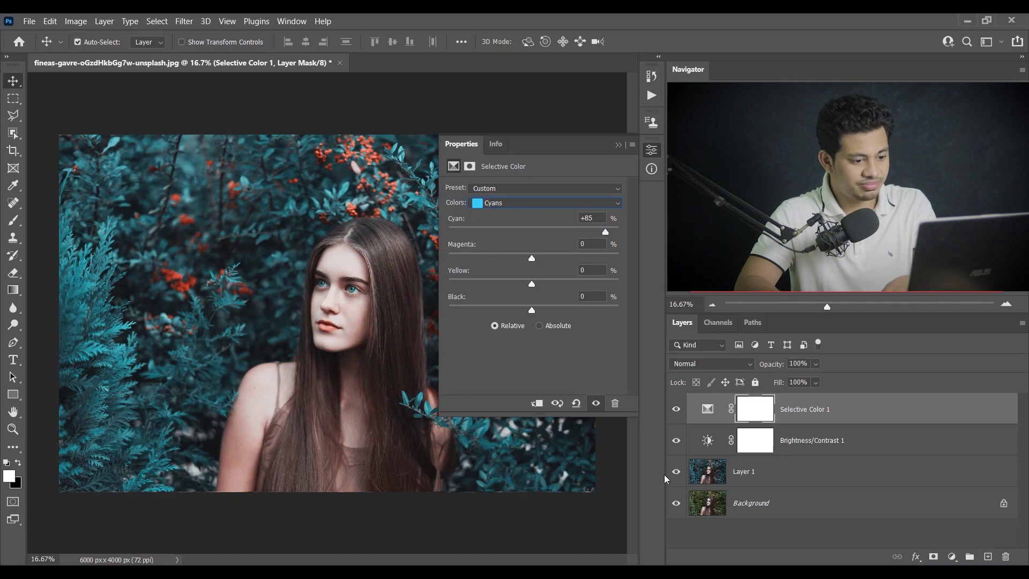
Step: Set the Selective Color Cyans to magenta +5 and black -10, and compare the image with and without the adjustment
left_click(542, 255)
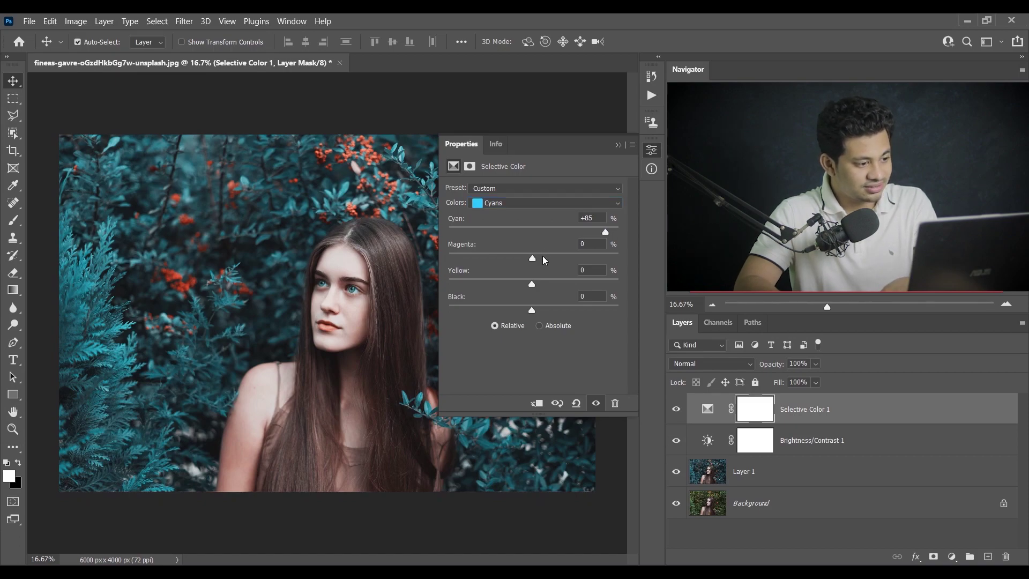
mouse_move(572, 263)
left_mouse_down()
mouse_move(539, 260)
mouse_move(625, 271)
mouse_move(395, 268)
mouse_move(573, 269)
mouse_move(538, 261)
mouse_move(555, 256)
left_mouse_up()
left_click(586, 243)
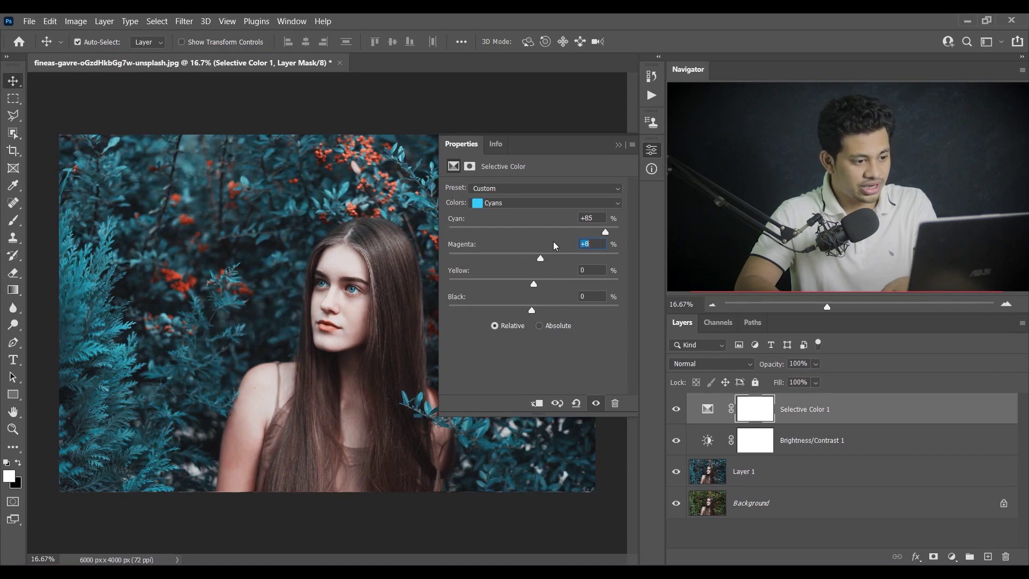
mouse_move(533, 310)
left_mouse_down()
mouse_move(563, 310)
mouse_move(510, 310)
mouse_move(548, 310)
mouse_move(525, 310)
left_mouse_up()
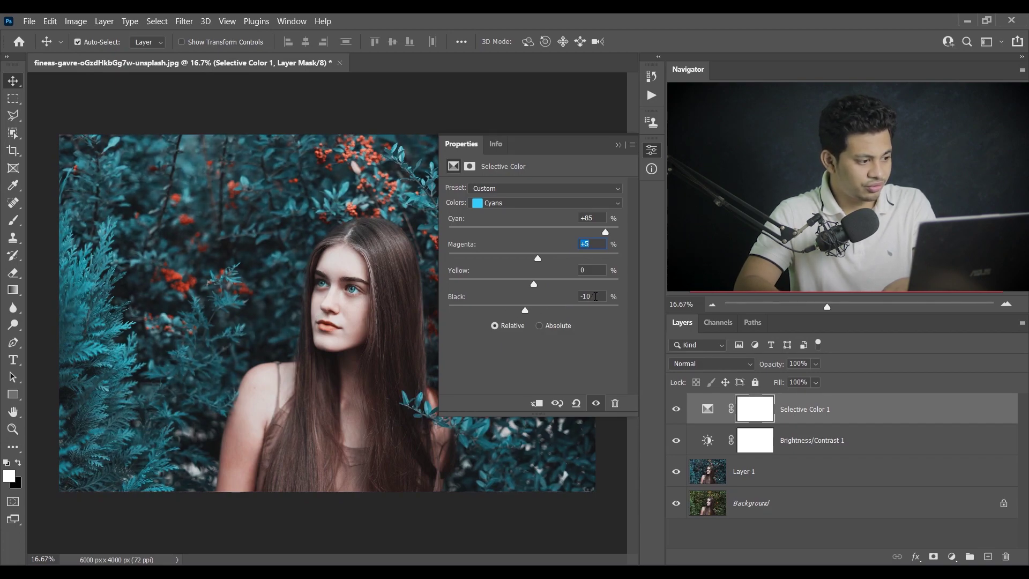
left_click(675, 409)
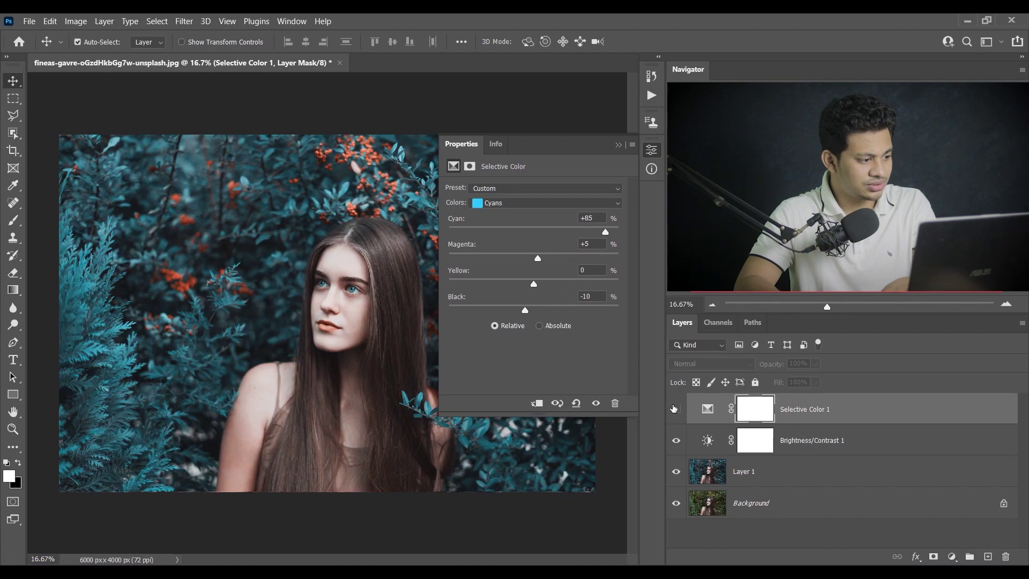
left_click(675, 409)
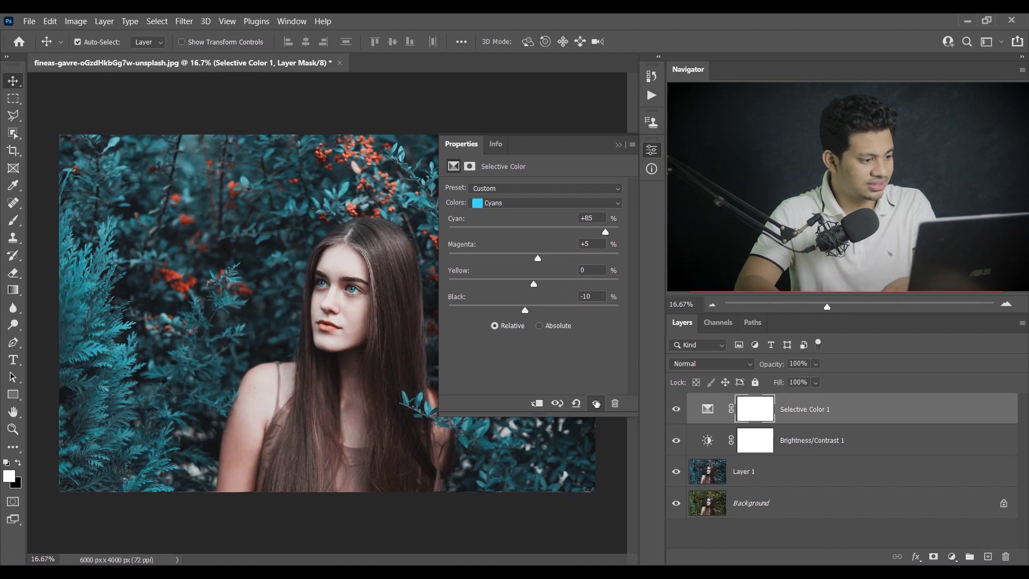
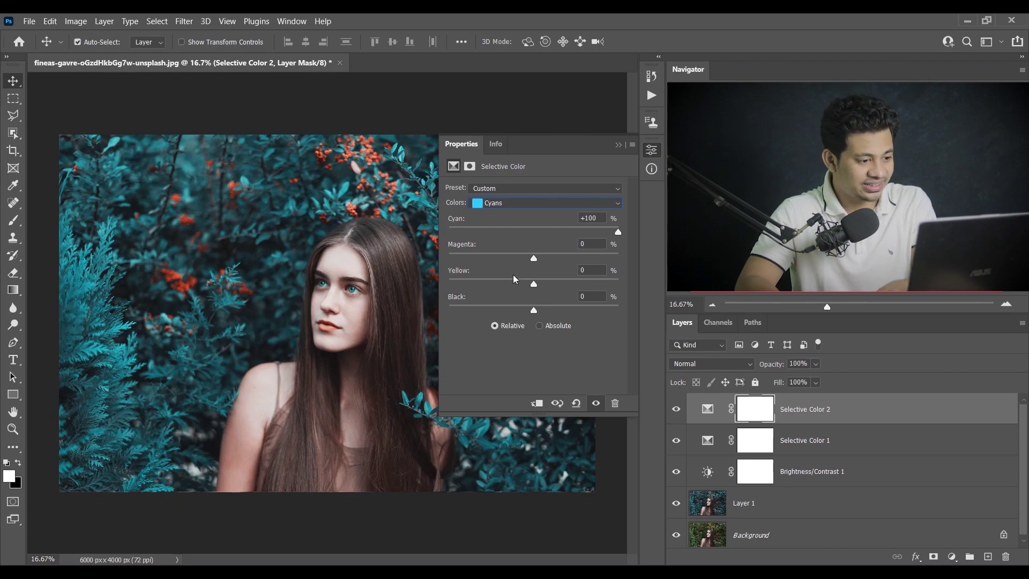
Step: On the second Selective Color layer, set the Cyans to magenta -33 and yellow -100, and compare the image with and without it
left_click_drag(534, 259, 506, 260)
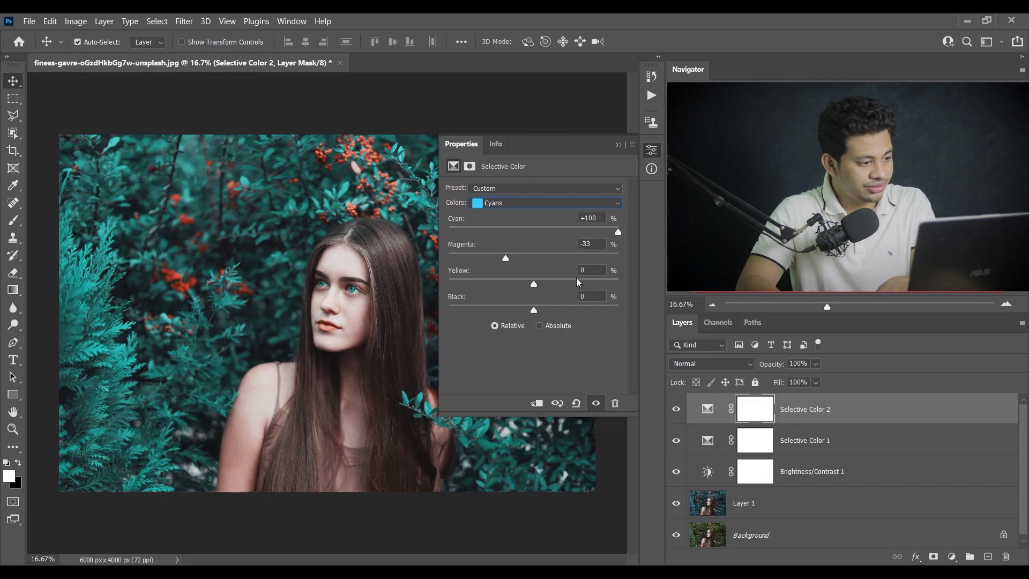
left_click_drag(577, 281, 383, 285)
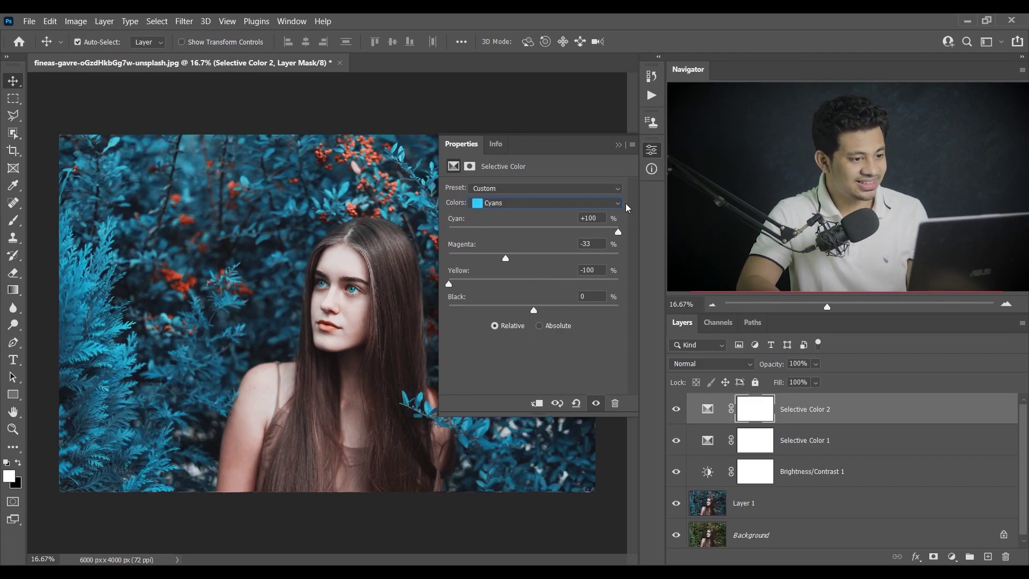
left_click(651, 150)
left_click(675, 409)
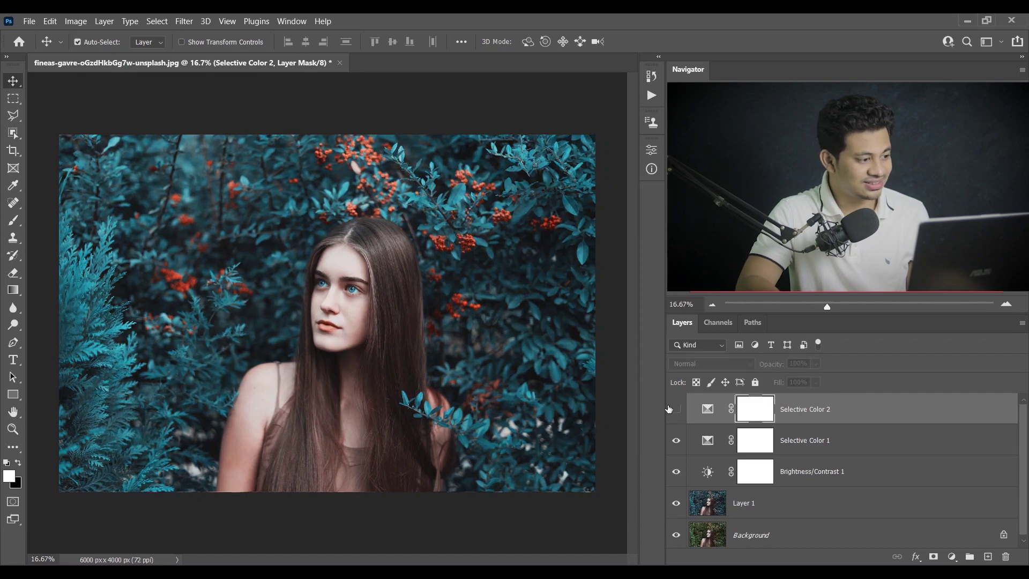
left_click(671, 409)
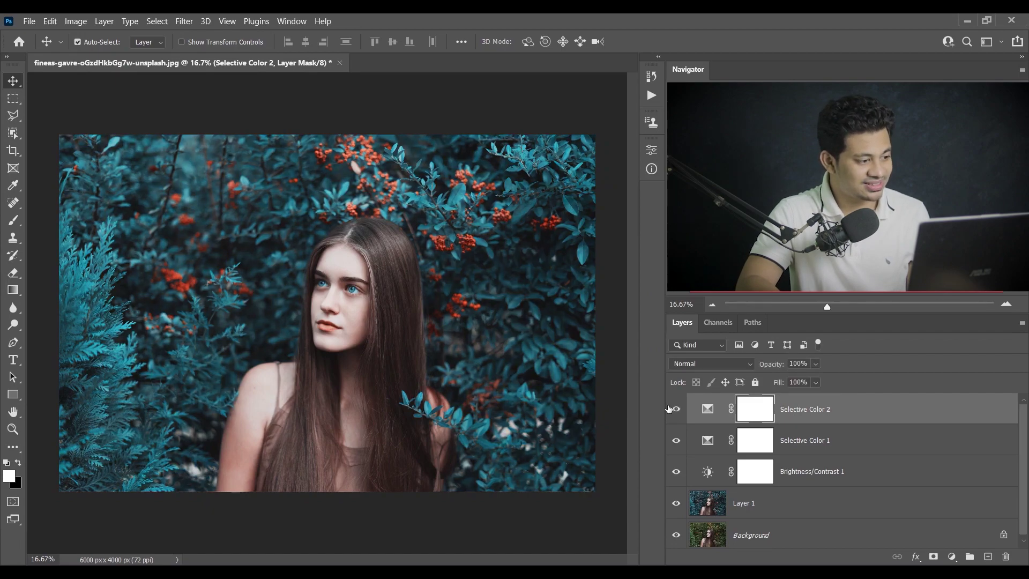
Step: Change the second Selective Color layer's Cyans to yellow +89 and black -12, and toggle the layer to compare the effect
double_click(708, 410)
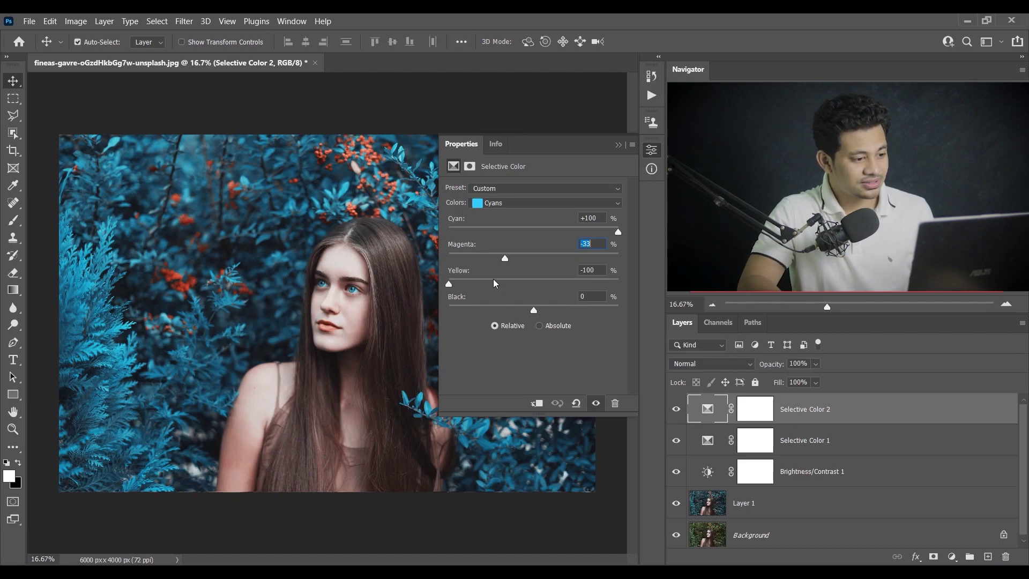
left_click_drag(493, 284, 595, 277)
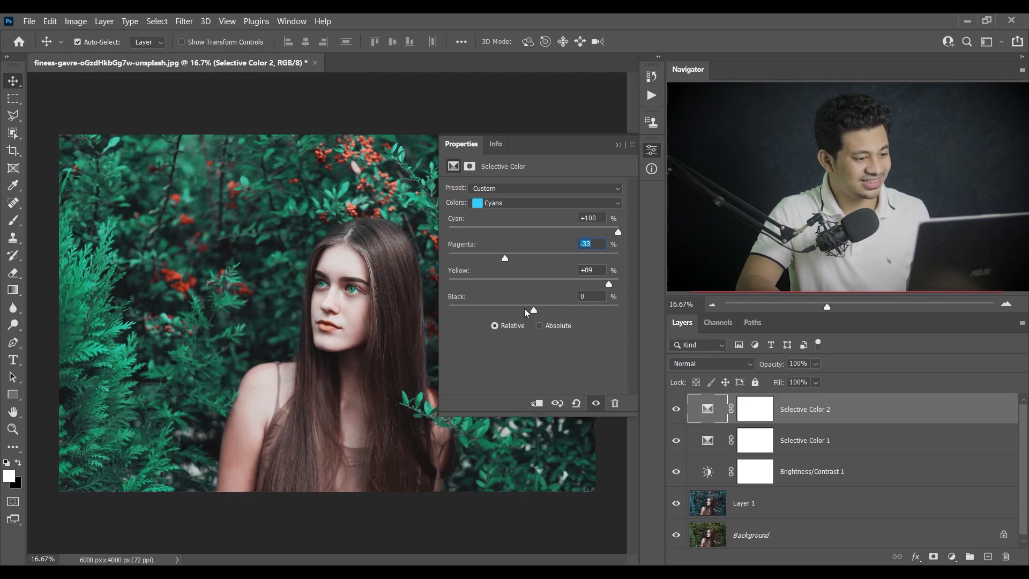
mouse_move(539, 312)
left_mouse_down()
mouse_move(571, 310)
mouse_move(476, 310)
mouse_move(541, 311)
mouse_move(525, 311)
left_mouse_up()
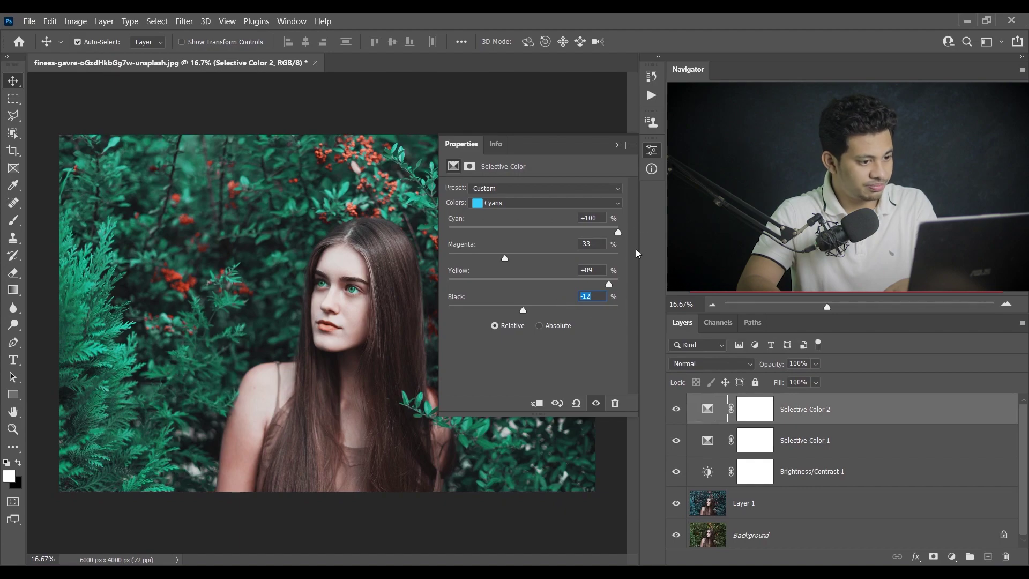
left_click(648, 156)
left_click(676, 409)
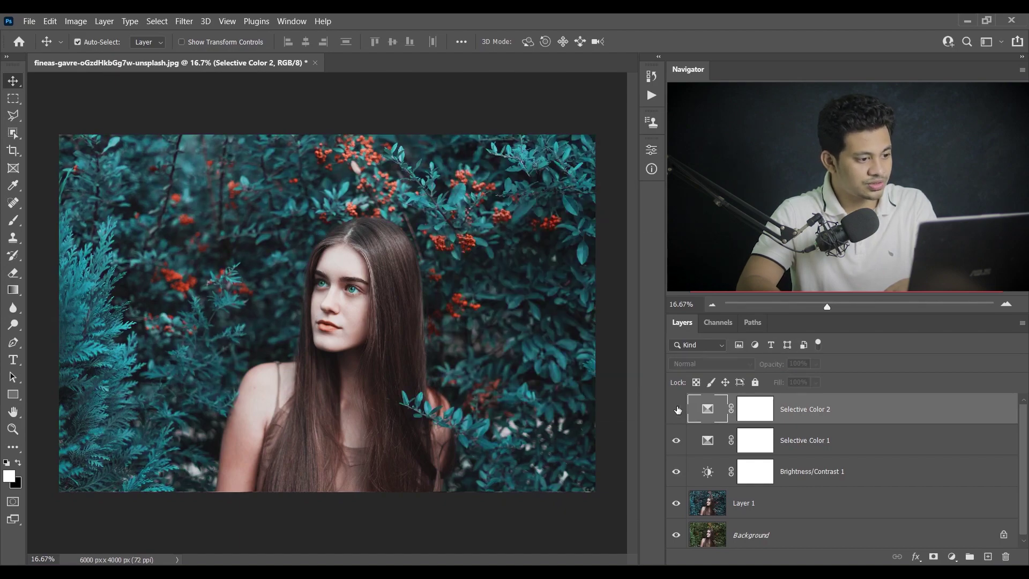
left_click(676, 409)
left_click(676, 409)
left_click(677, 410)
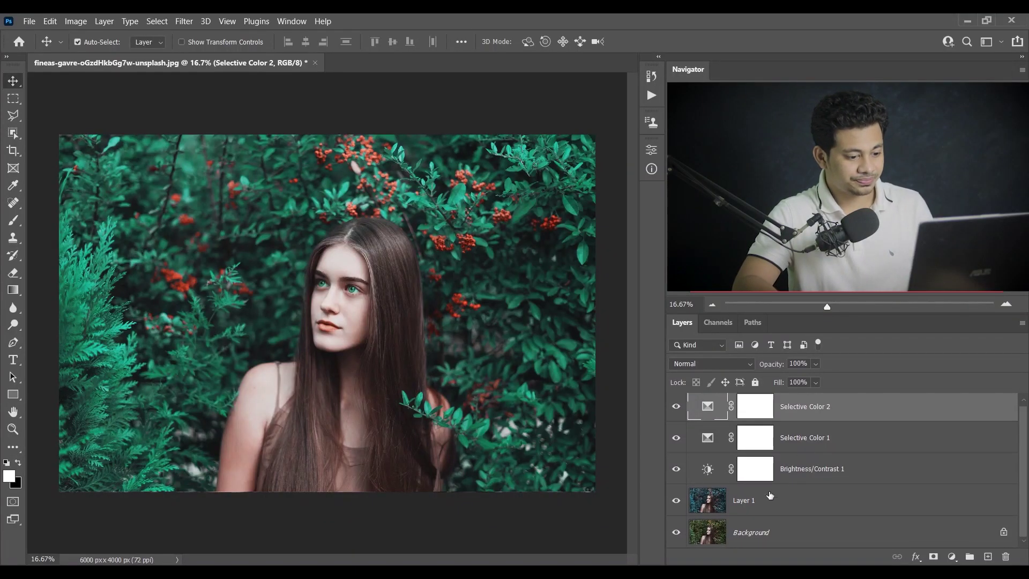
Step: Add a Color Balance adjustment layer above the others and set its Midtones cyan-red balance to +6
left_click(952, 557)
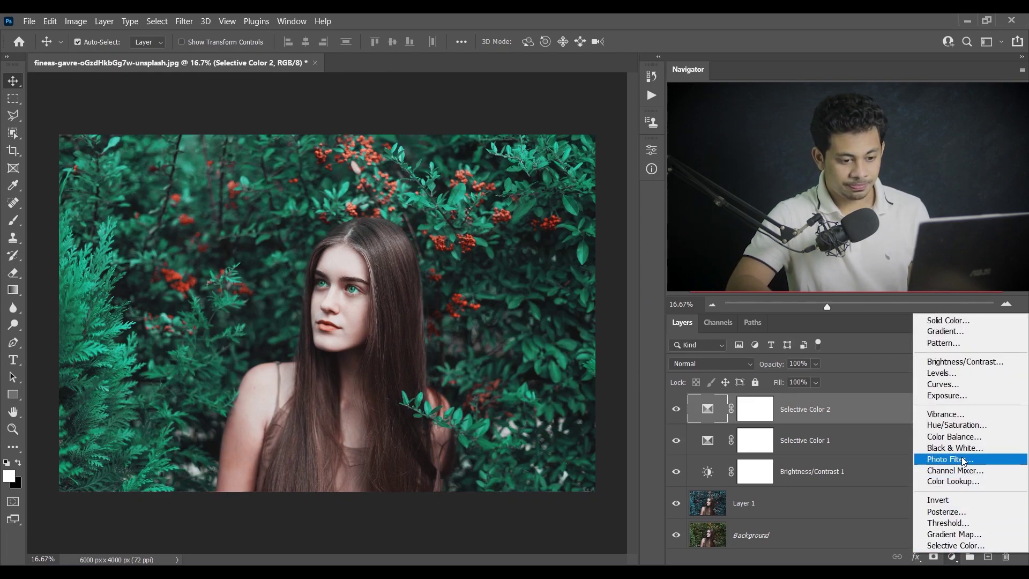
key("Escape")
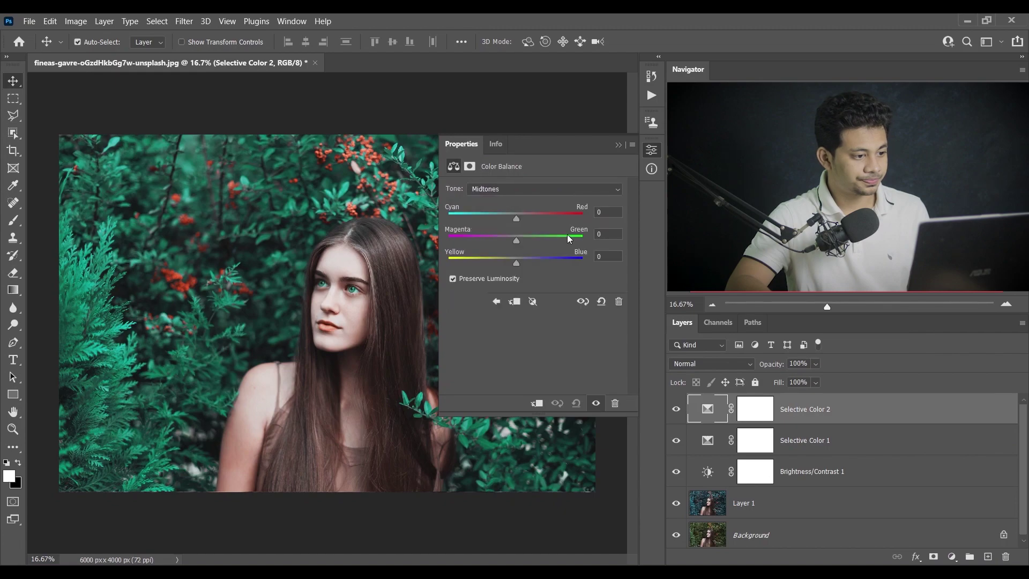
left_click(530, 190)
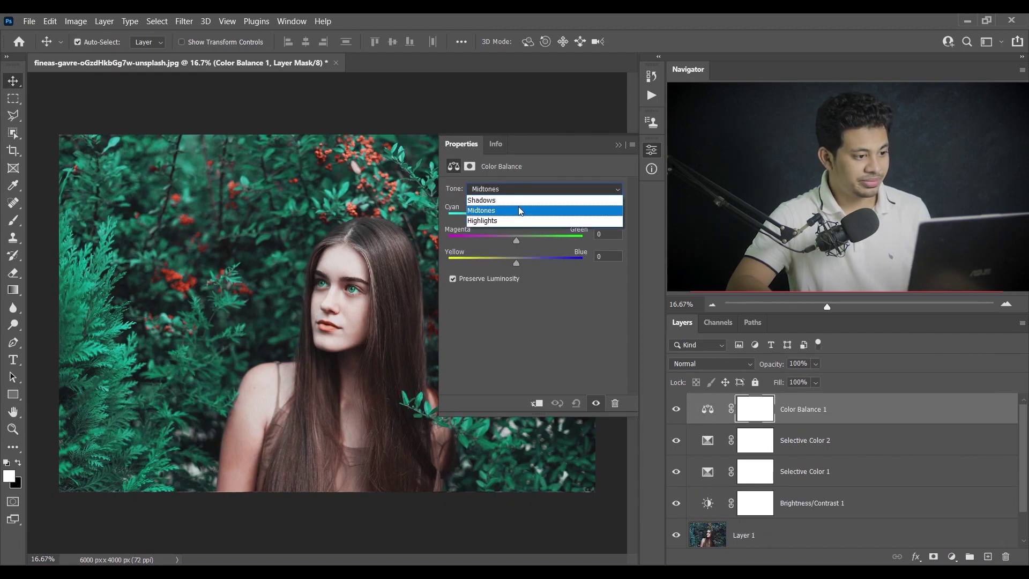
left_click(528, 210)
left_click_drag(516, 219, 519, 219)
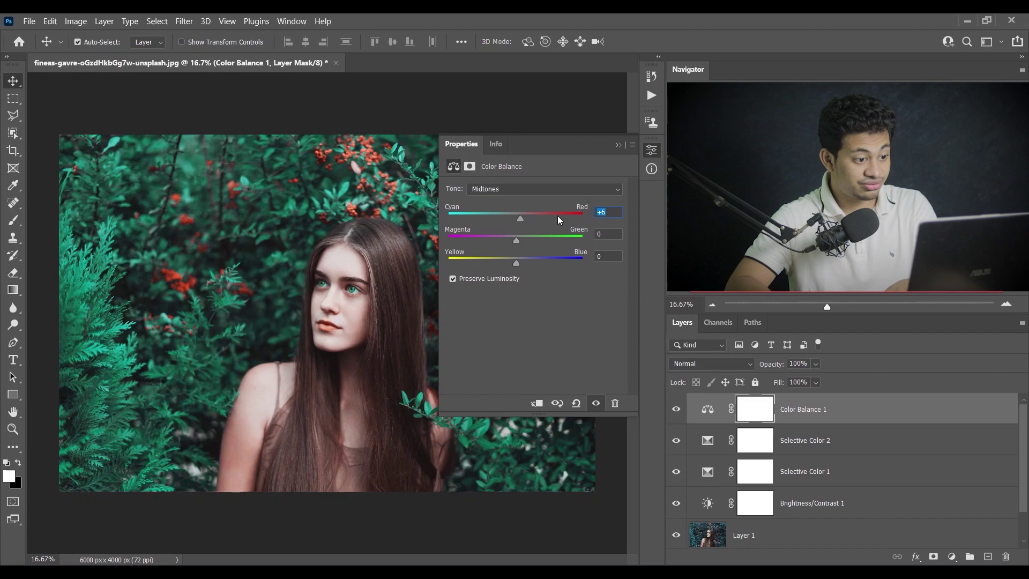
Step: Set the Color Balance Shadows magenta-green balance to -4, and compare the image with and without the layer
left_click(524, 189)
left_click(528, 198)
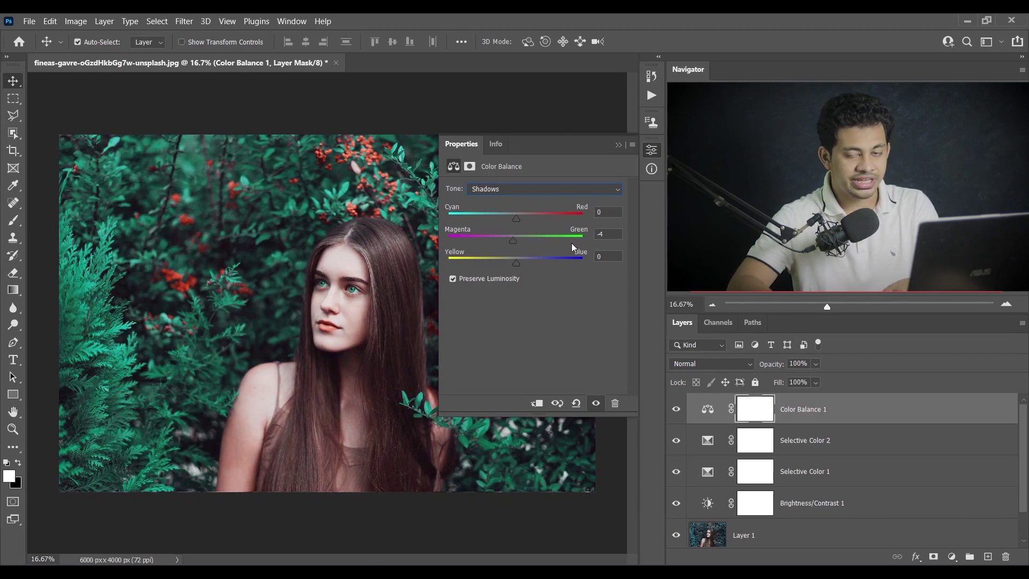
left_click(653, 151)
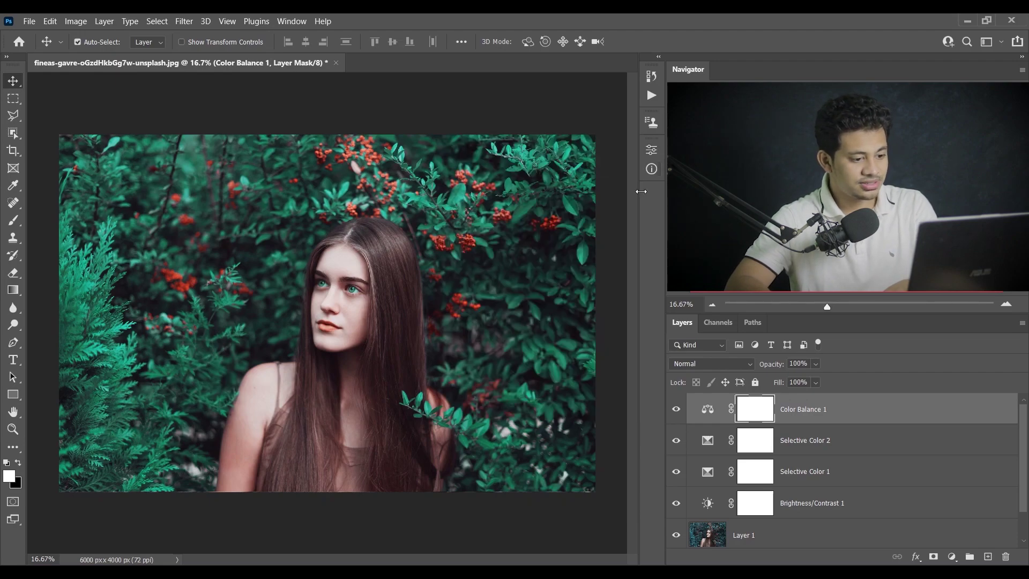
left_click(676, 409)
left_click(676, 410)
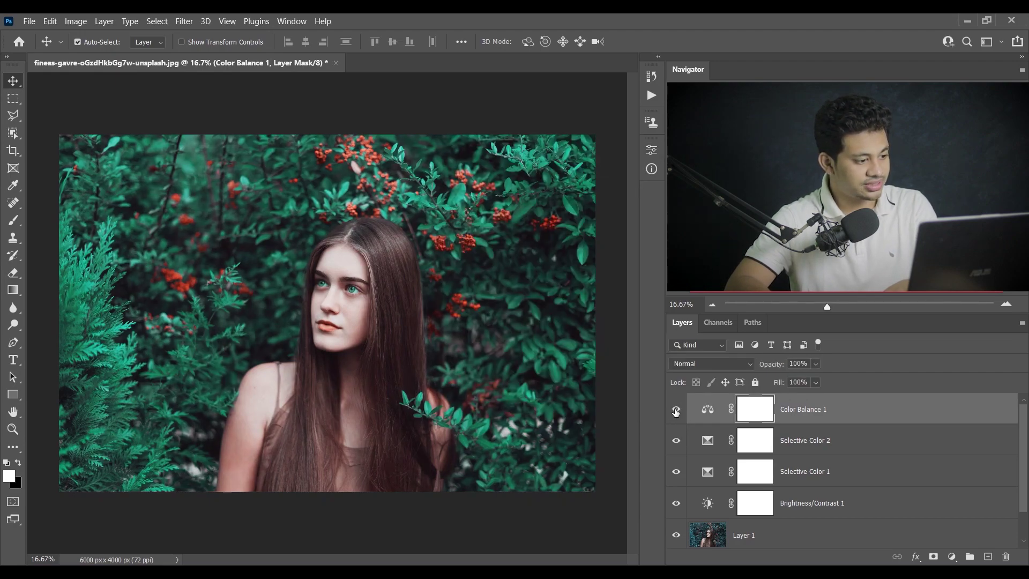
Step: Lower the Color Balance layer's opacity to 60% and compare the graded image with the original Background layer
left_click_drag(817, 365, 803, 382)
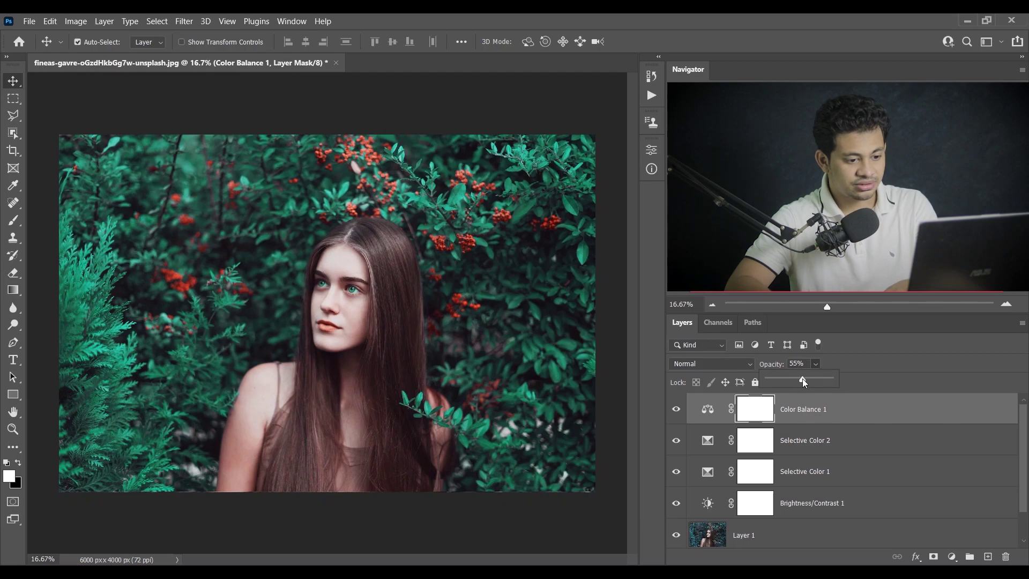
left_click(806, 363)
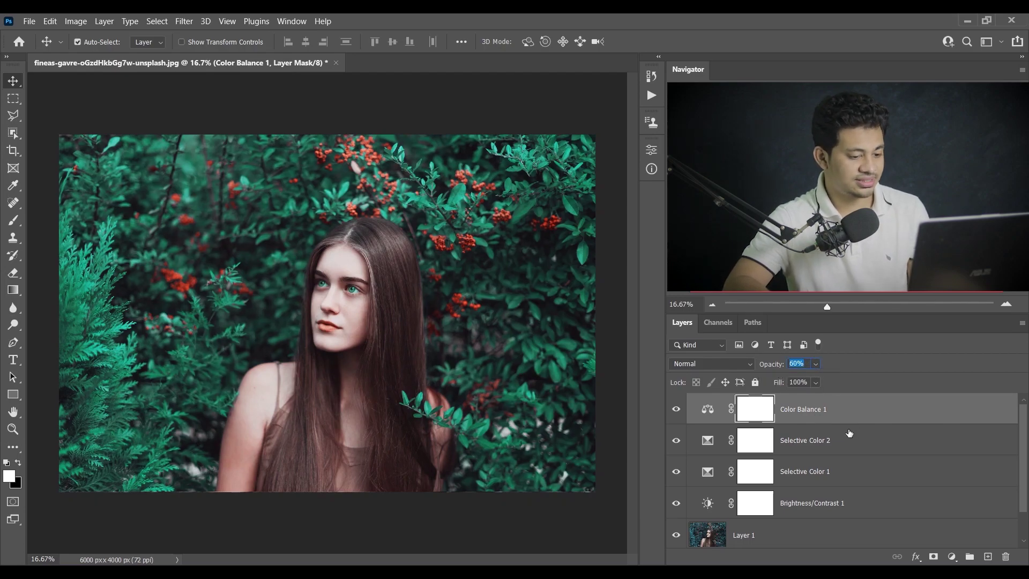
scroll(684, 544, "down", 1)
left_click(677, 532, "alt")
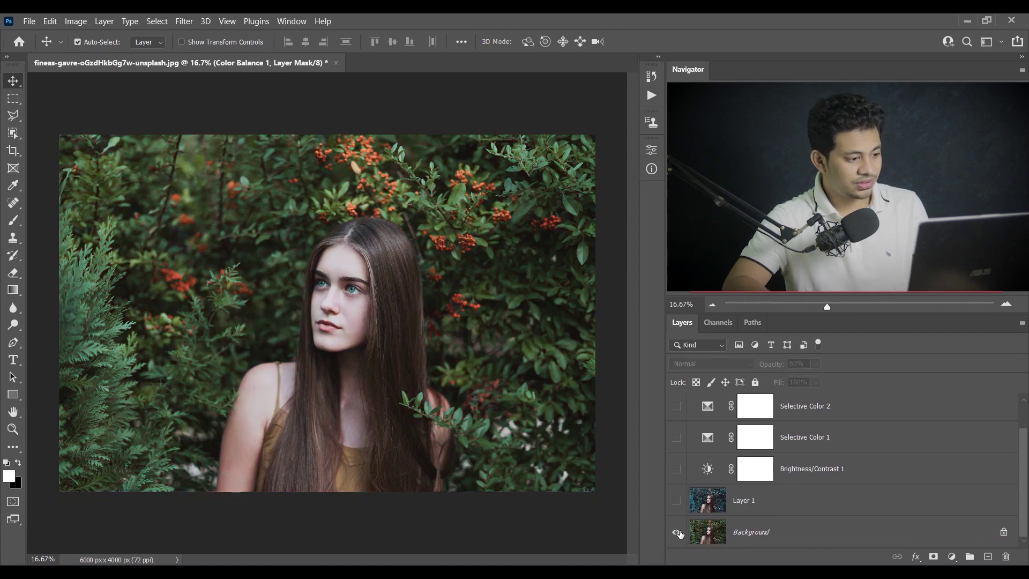
left_click(677, 532, "alt")
left_click(678, 532, "alt")
left_click(677, 532, "alt")
left_click(677, 532, "alt")
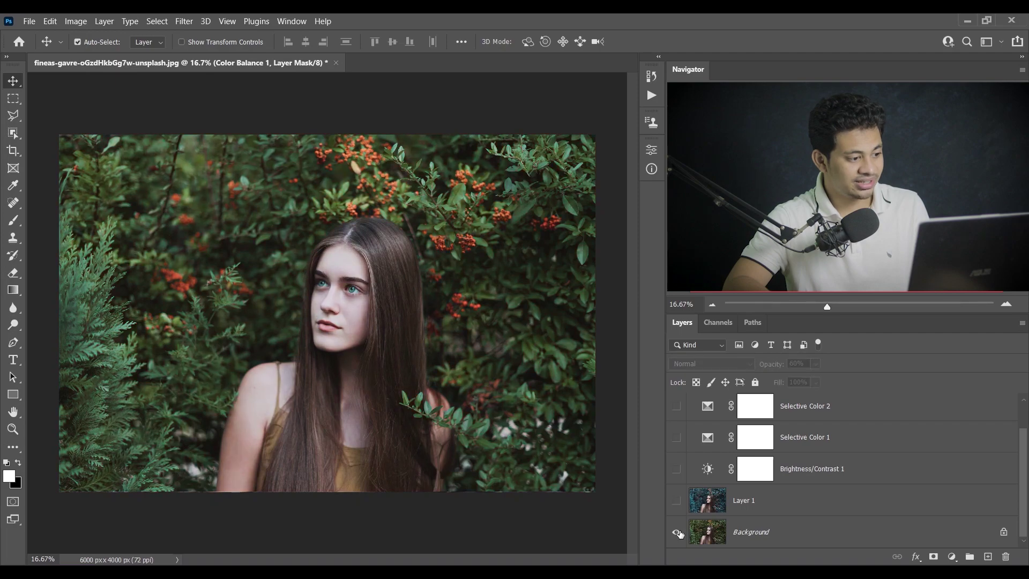
left_click(677, 532, "alt")
scroll(850, 444, "up", 2)
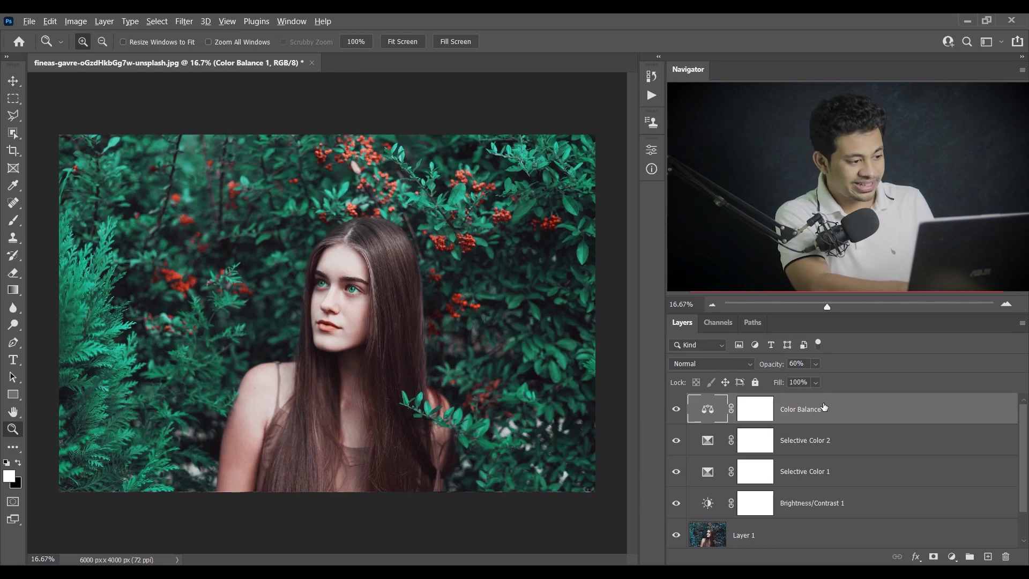
Step: Stamp all visible layers into a new layer on top and convert it to a Smart Object
key("ctrl+shift+alt+e")
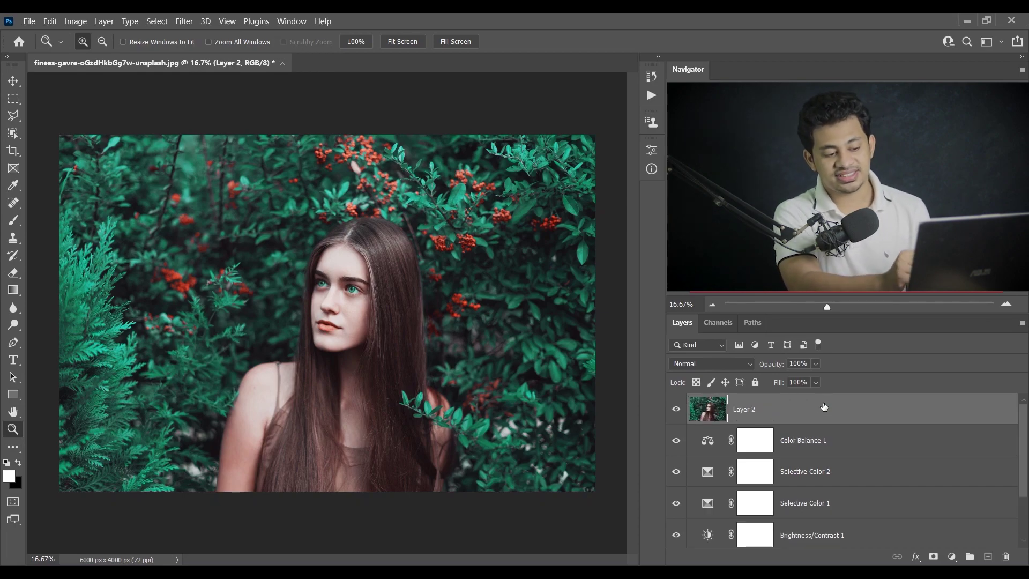
right_click(824, 407)
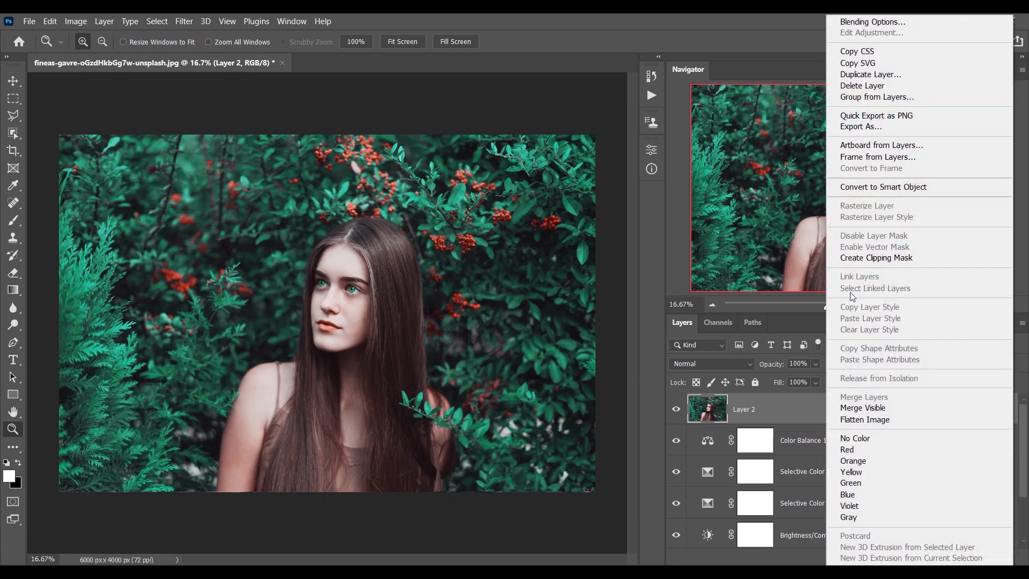
left_click(868, 186)
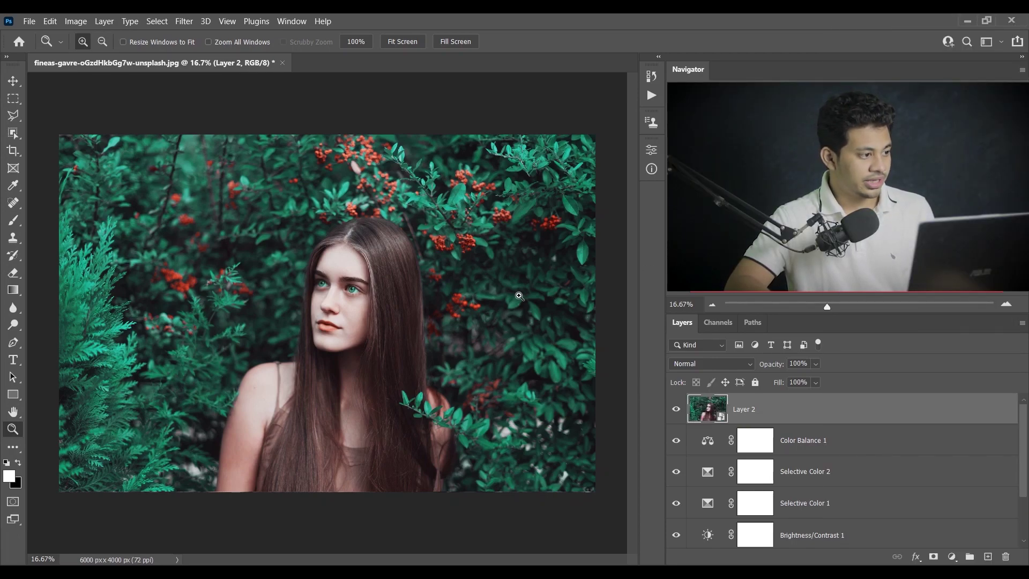
Step: Open the Camera Raw Filter on the stamped layer and set Basic Highlights to -32, Shadows to +9 and Texture to +7
left_click(185, 22)
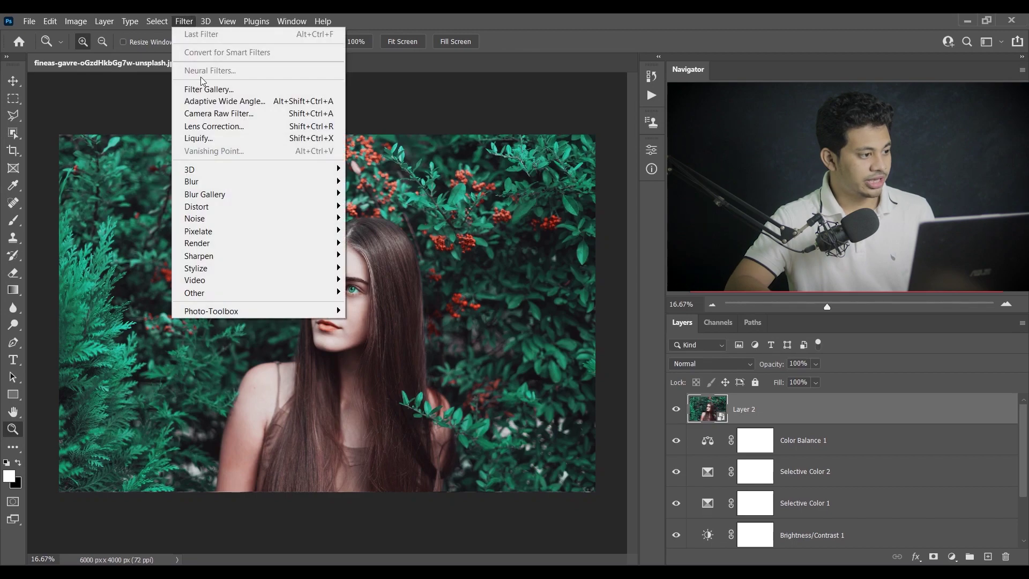
left_click(225, 111)
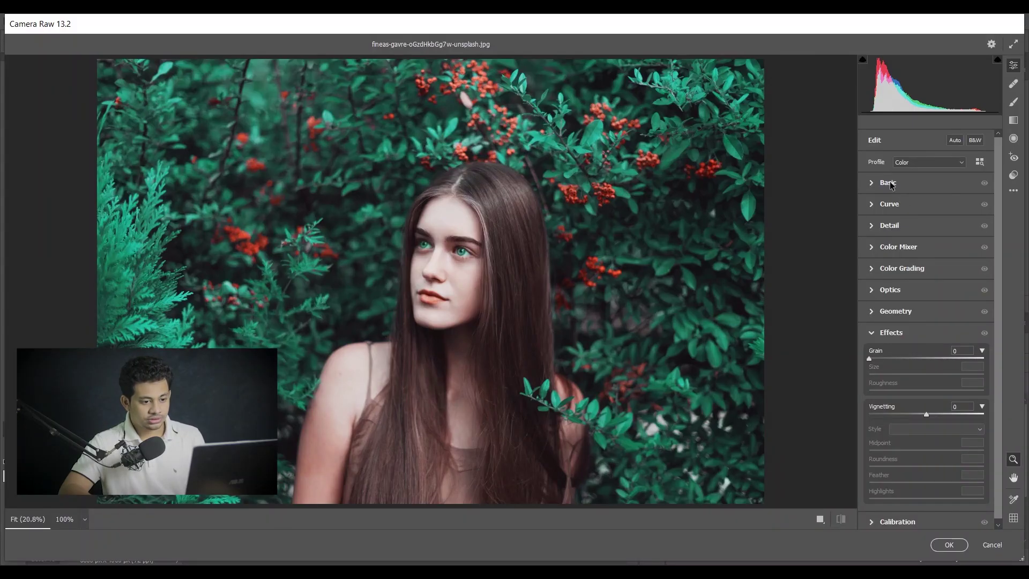
left_click(889, 183)
left_click(913, 299)
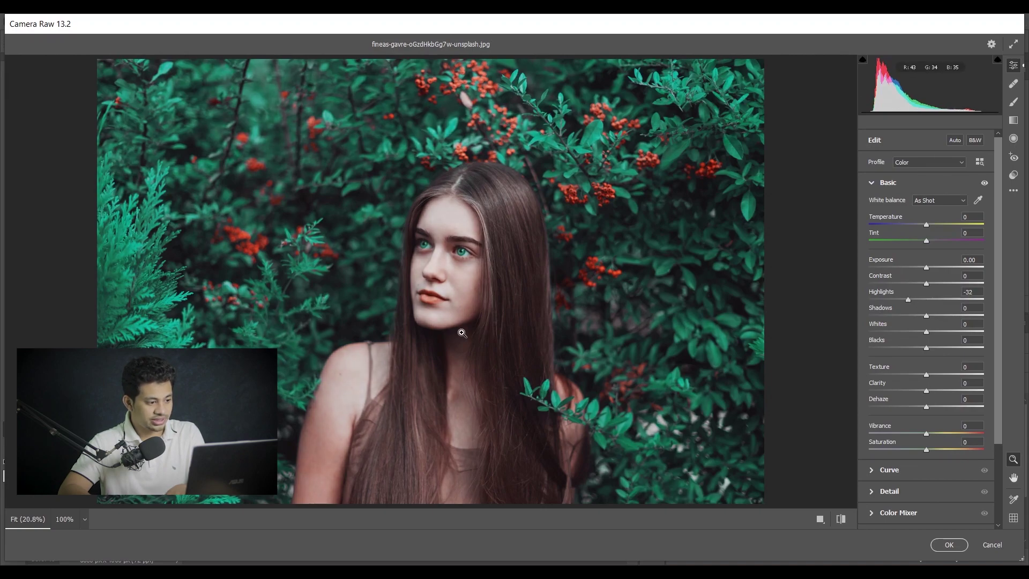
left_click(929, 315)
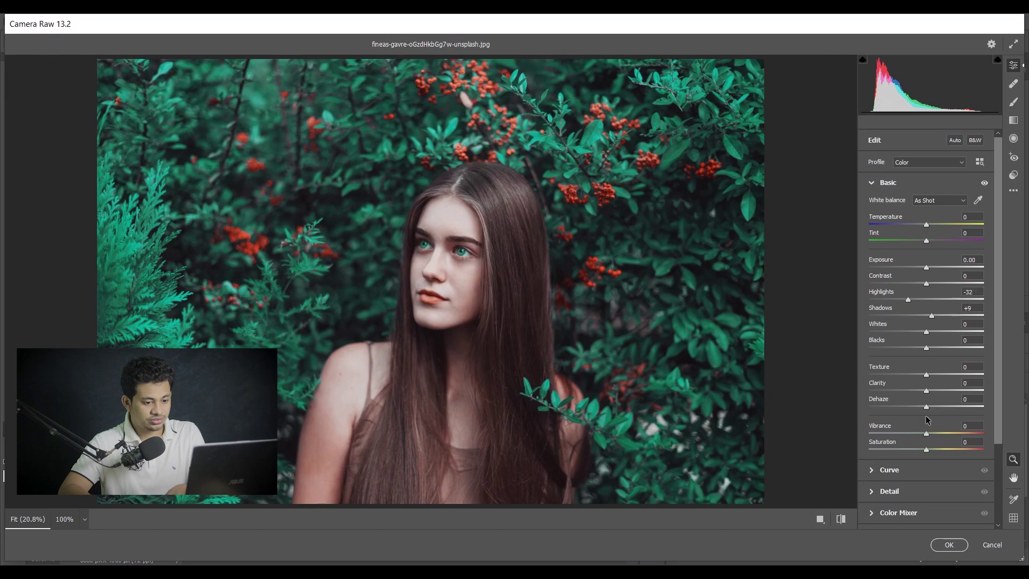
left_click(935, 375)
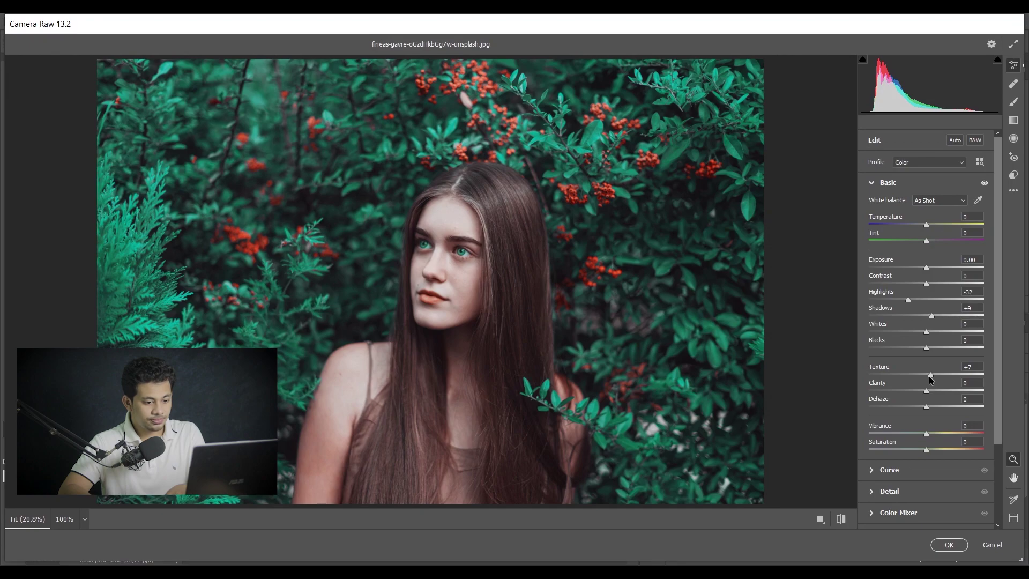
Step: In Camera Raw's Detail settings, set Sharpening to 40 and Masking to 88
scroll(930, 408, "down", 1)
left_click(891, 462)
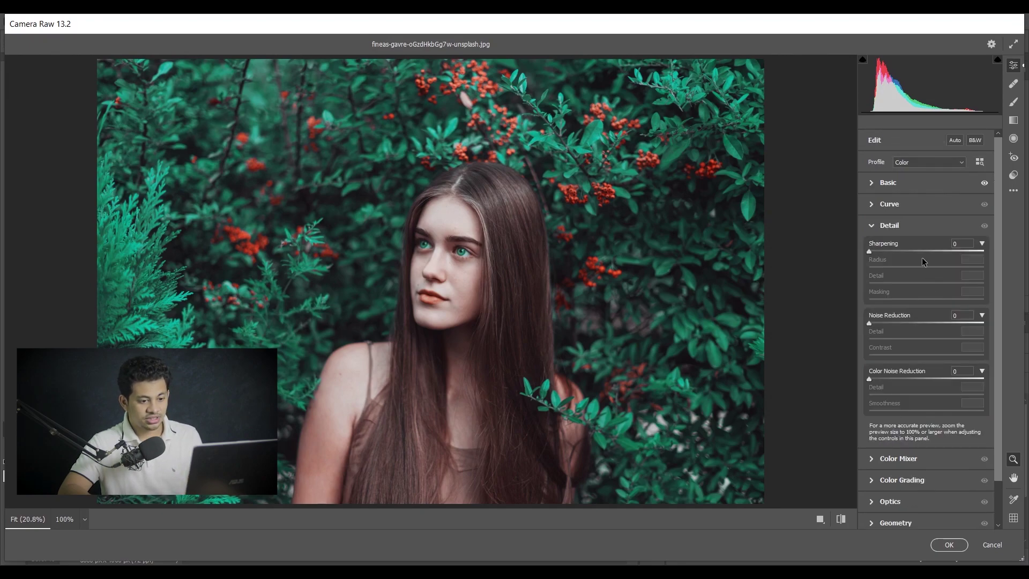
left_click(899, 251)
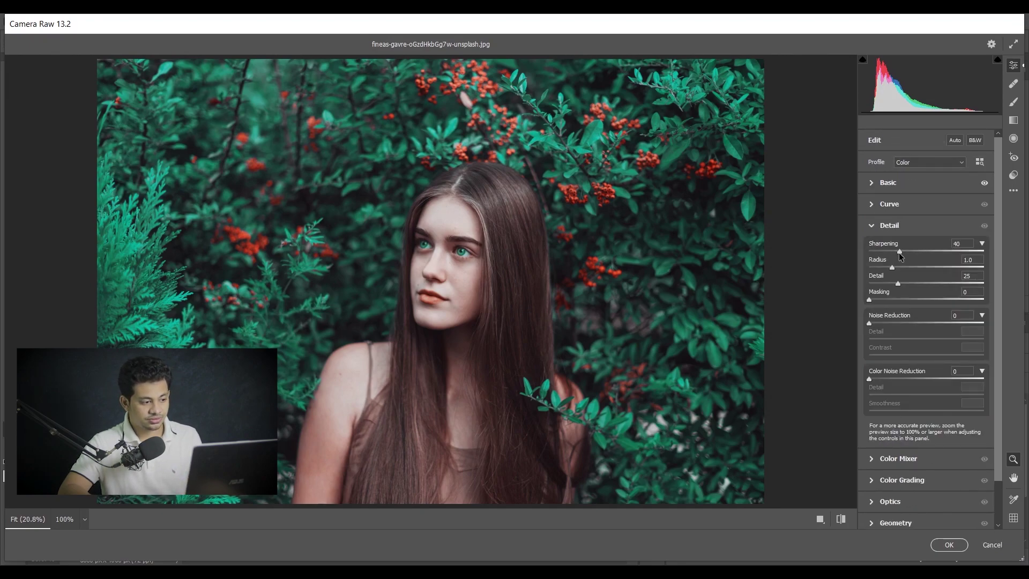
key("alt")
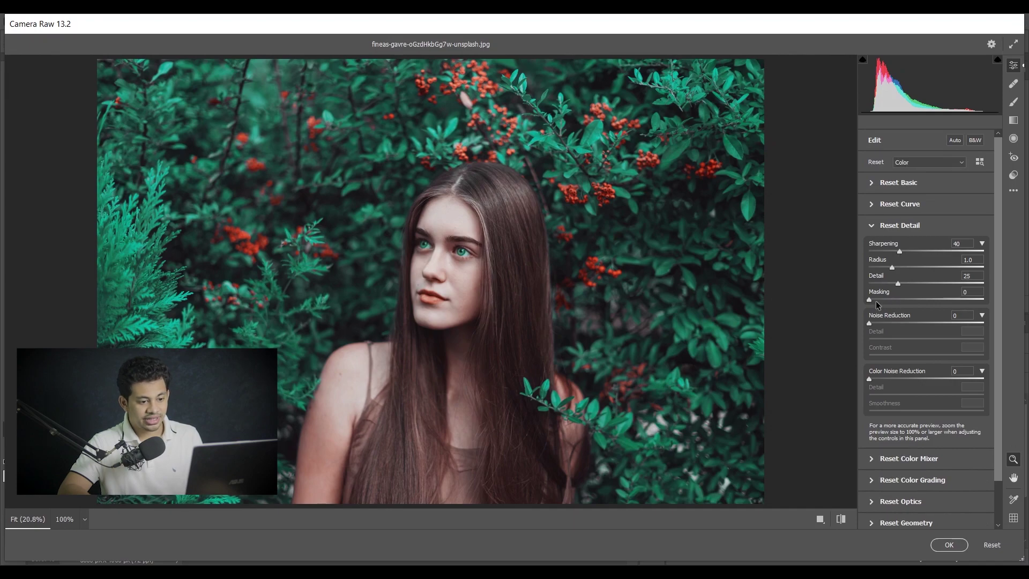
left_click_drag(870, 301, 969, 294)
Step: In the Color Mixer, raise the saturation of Reds to +24 and Oranges to +22
scroll(892, 362, "down", 2)
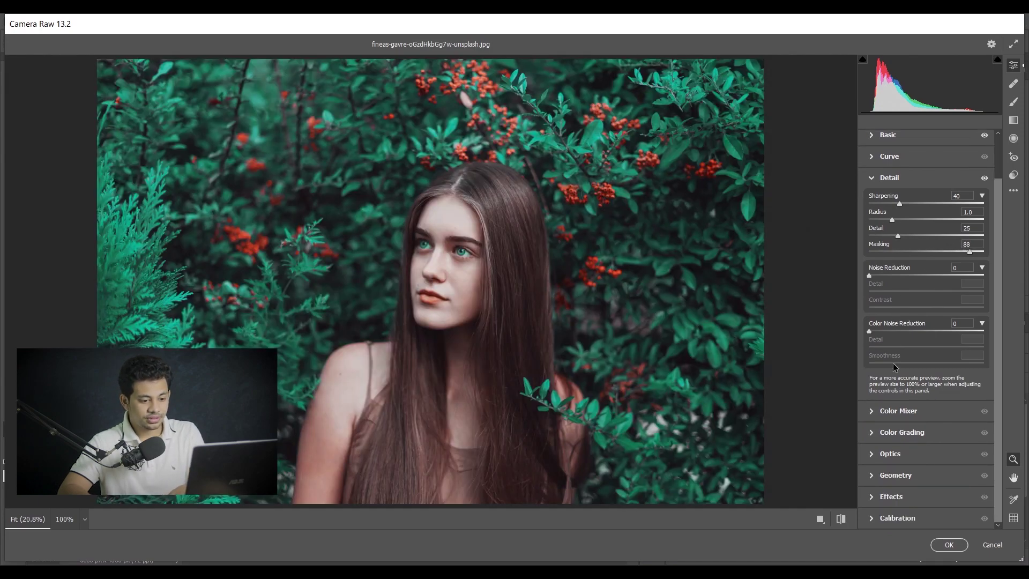
left_click(899, 411)
left_click(905, 280)
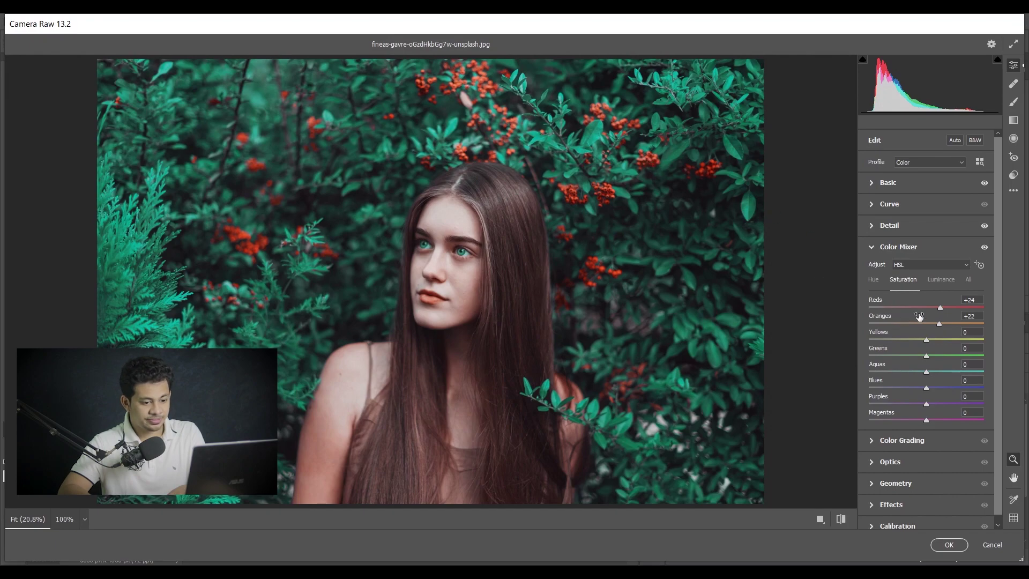
Step: Add a Vignetting effect of -15 in Camera Raw
scroll(913, 389, "down", 1)
left_click(904, 497)
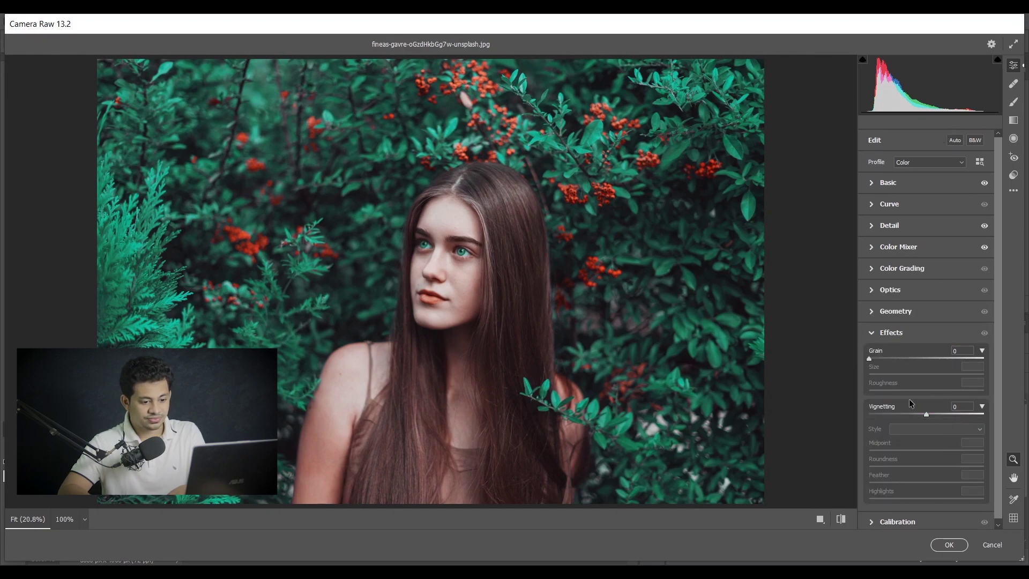
left_click(915, 414)
left_click_drag(916, 413, 917, 413)
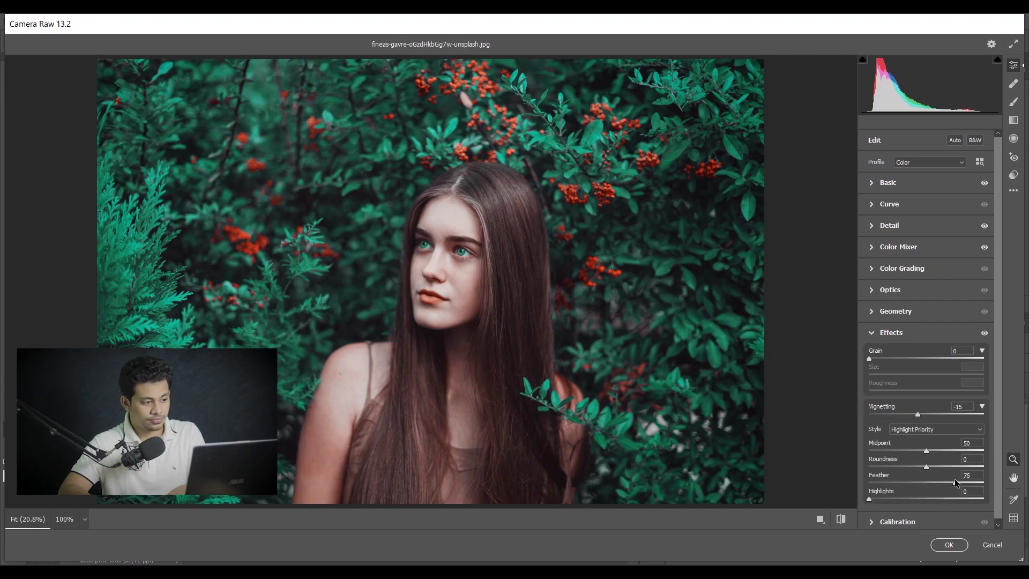
Step: Adjust Basic Highlights to -36, check the face up close, and apply the Camera Raw Filter
left_click(899, 182)
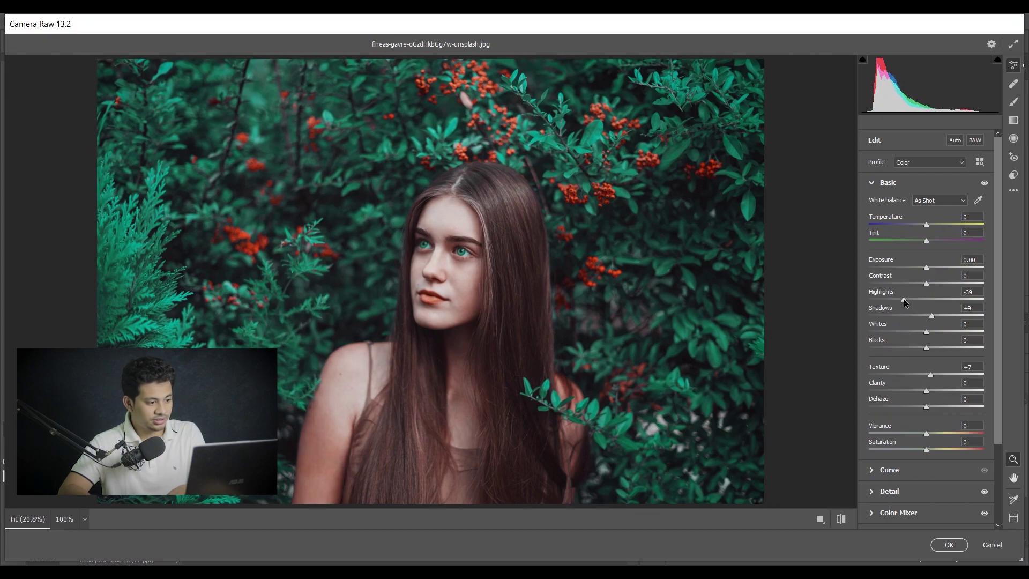
scroll(461, 285, "up", 2)
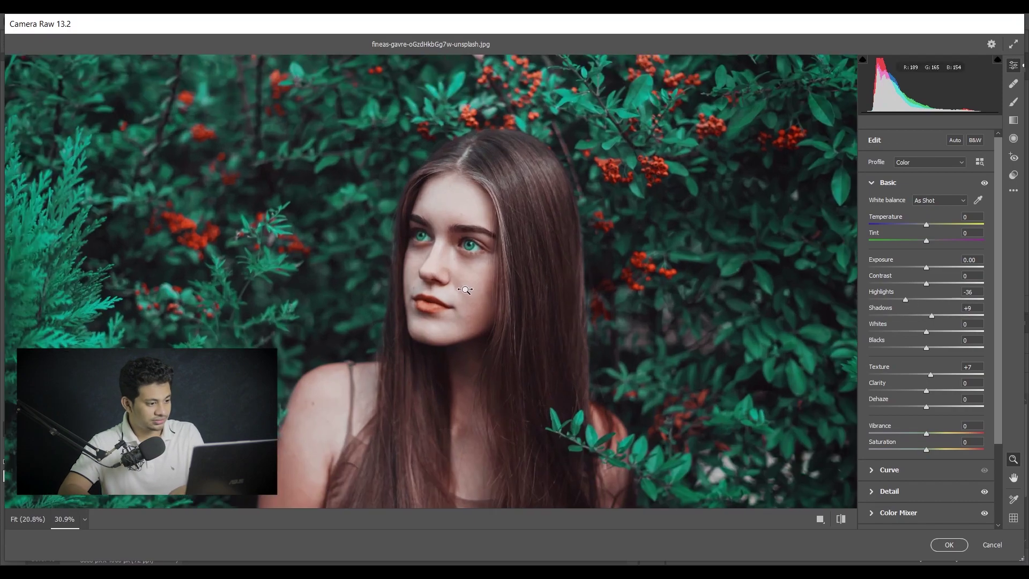
scroll(475, 299, "down", 3)
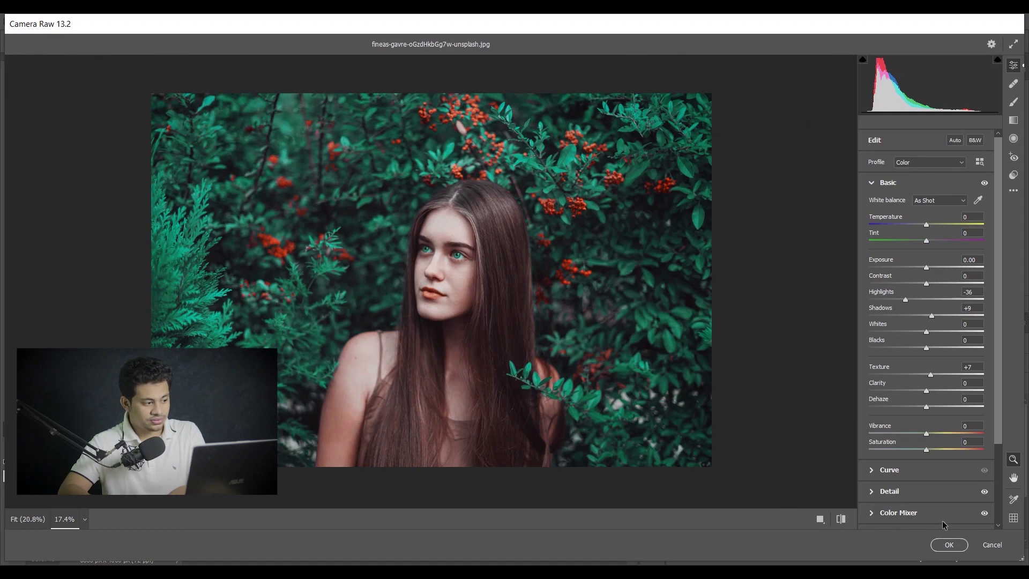
left_click(947, 544)
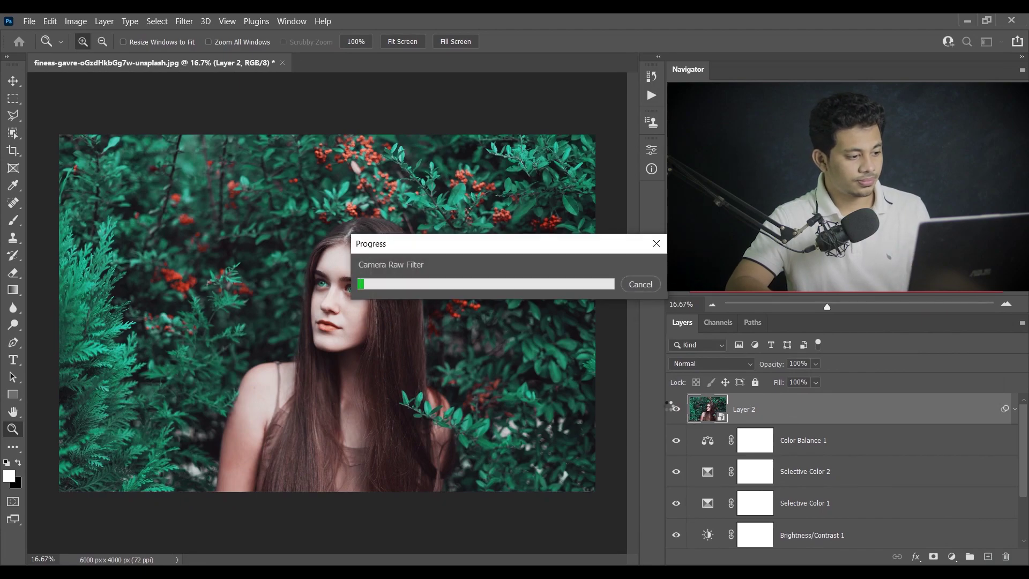
Step: Toggle the Camera Raw filtered layer's visibility to compare the image with and without it
left_click(675, 410)
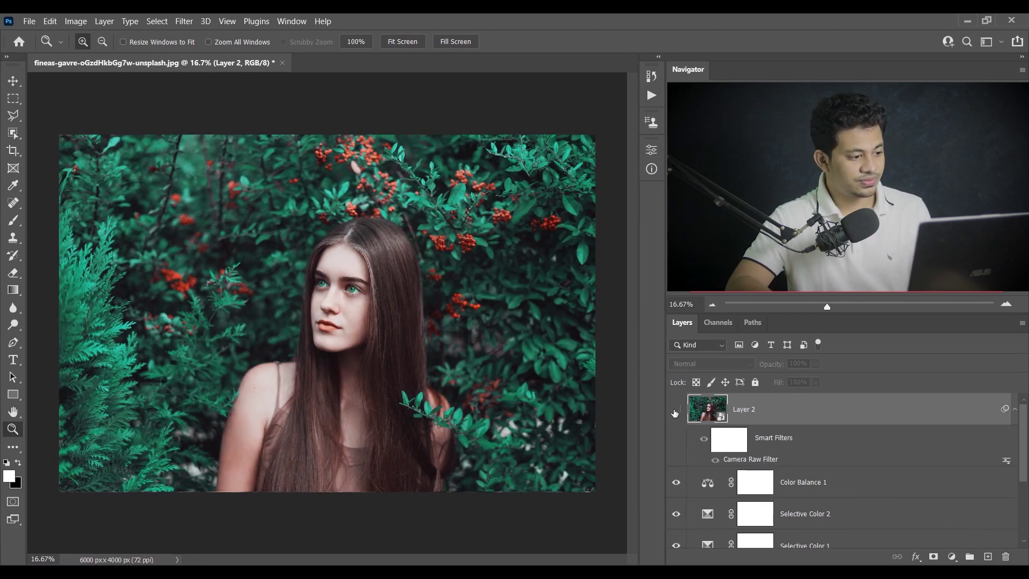
left_click(675, 410)
left_click(675, 411)
left_click(675, 410)
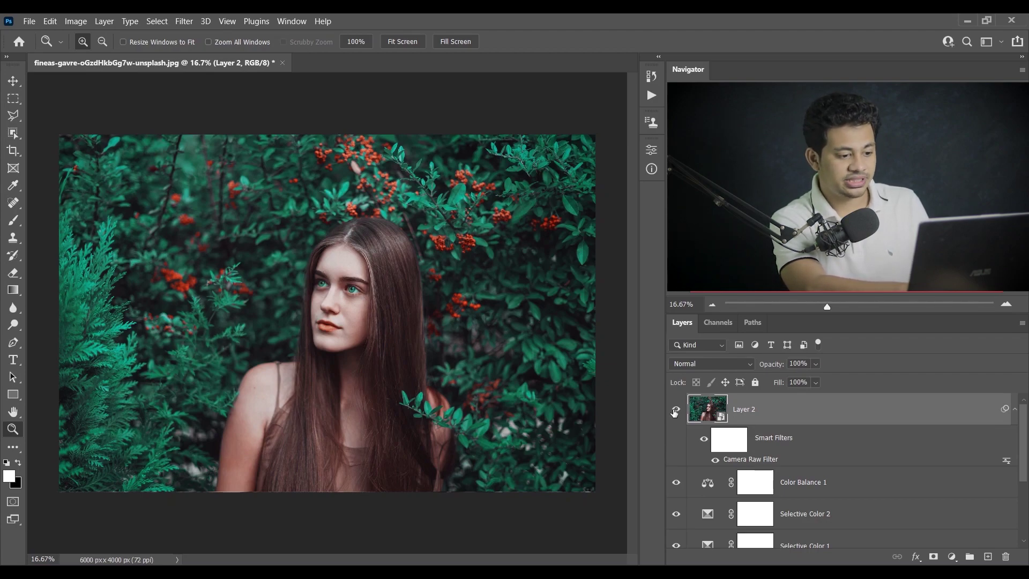
Step: Stamp all visible layers into another new top layer and run the Smooth Skin action on it
key("ctrl+shift+alt+e")
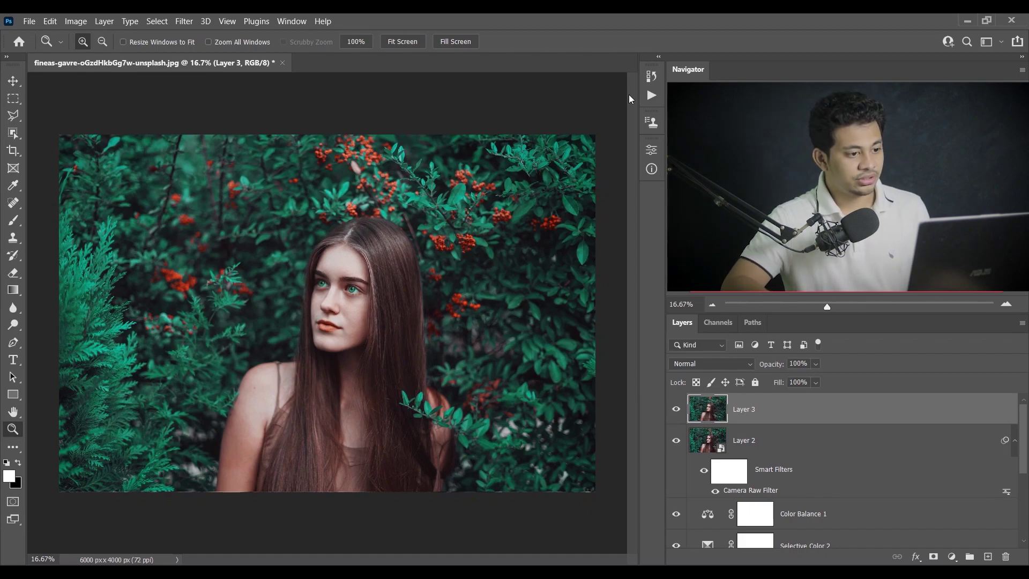
left_click(650, 99)
left_click(514, 130)
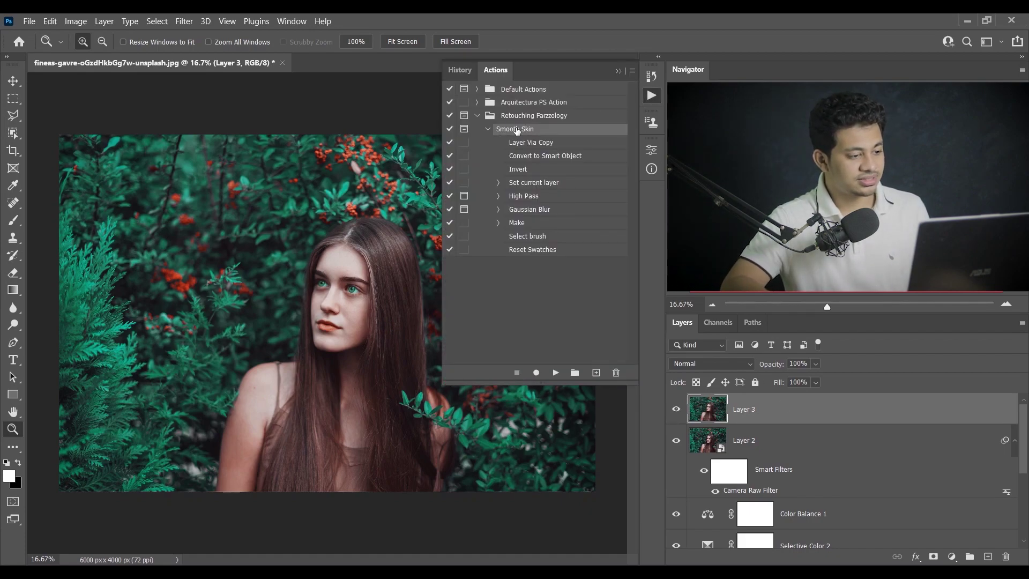
left_click(556, 373)
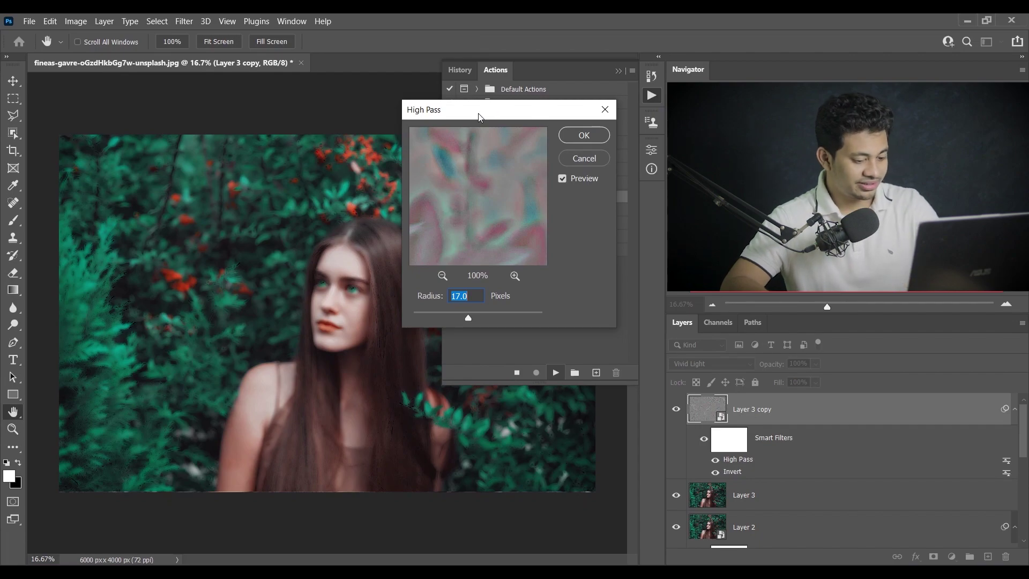
Step: Check the effect on the face up close and apply the action's High Pass filter with a 12 px radius
left_click(342, 282, "ctrl")
left_click(358, 268, "ctrl")
left_click(358, 268, "ctrl")
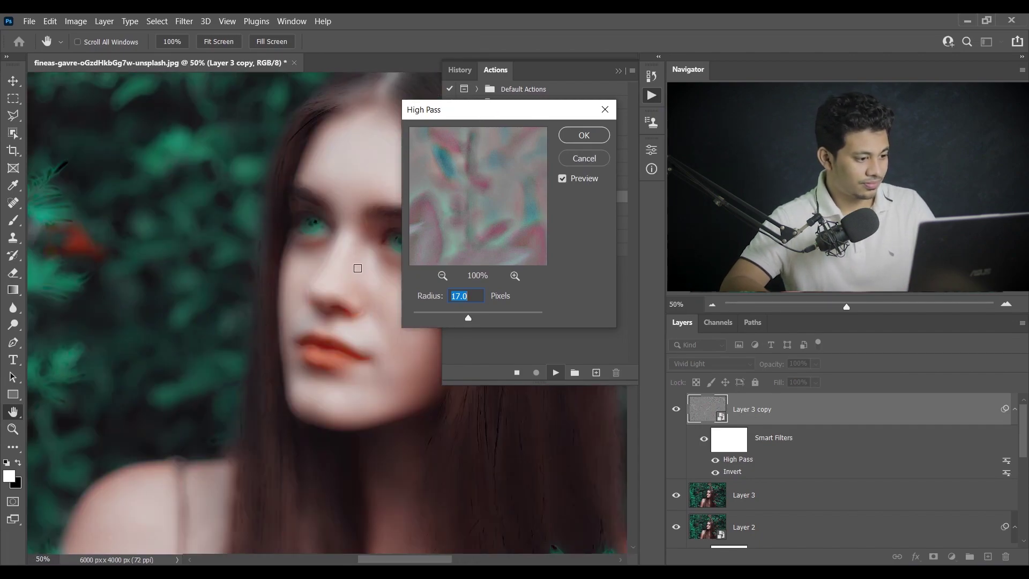
left_click_drag(351, 263, 213, 248)
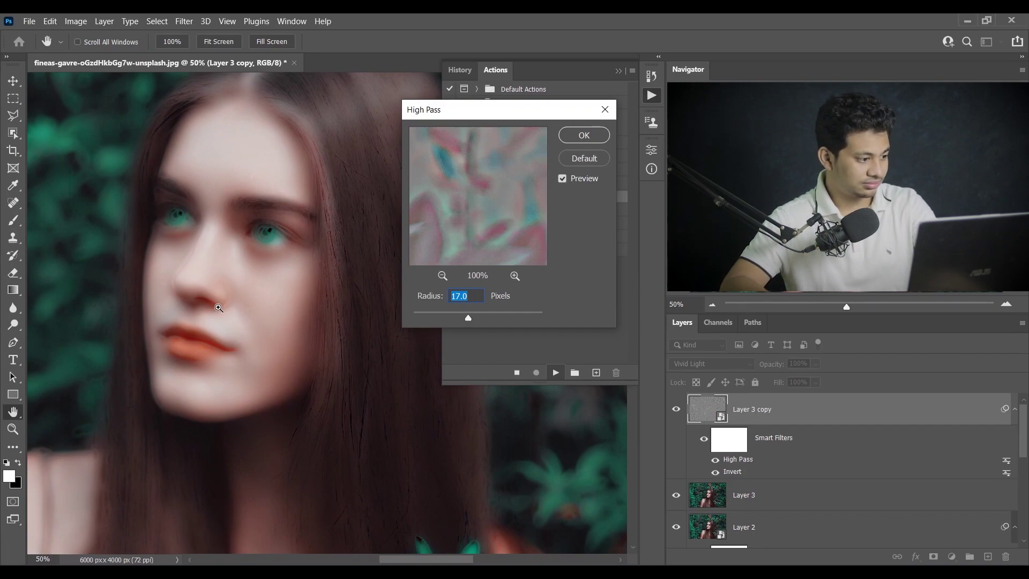
left_click(185, 286, "ctrl")
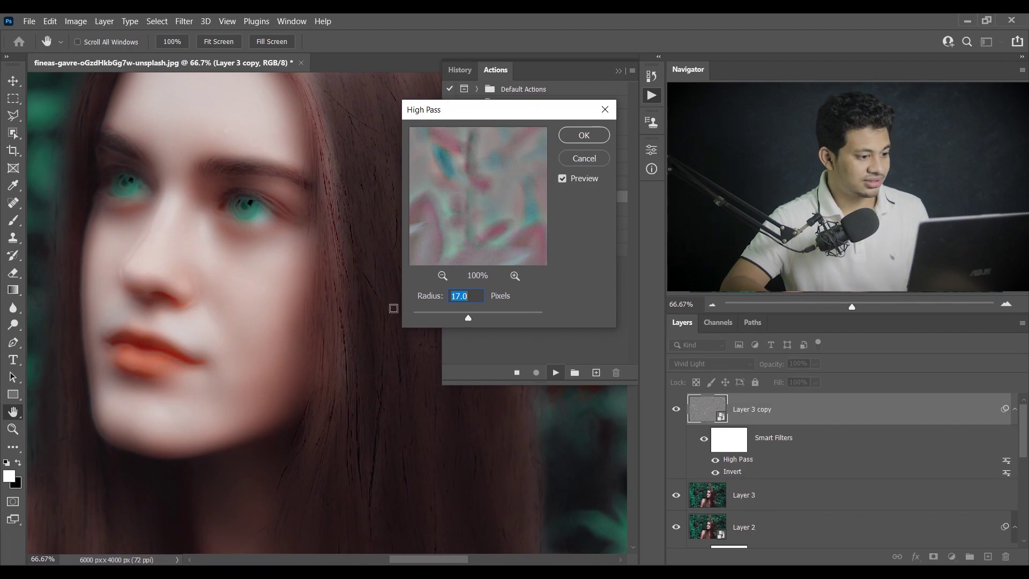
left_click_drag(465, 318, 467, 318)
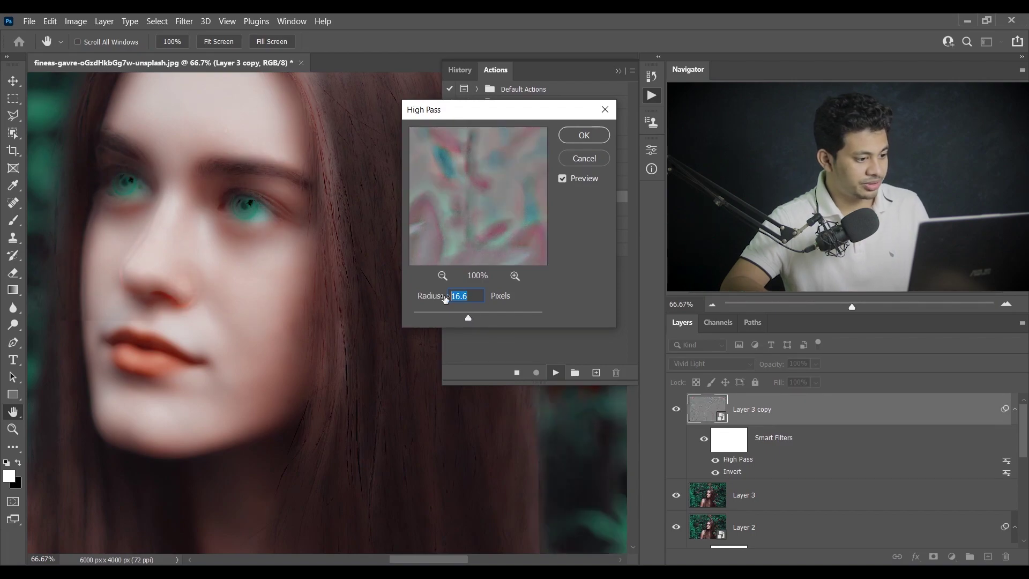
type("13")
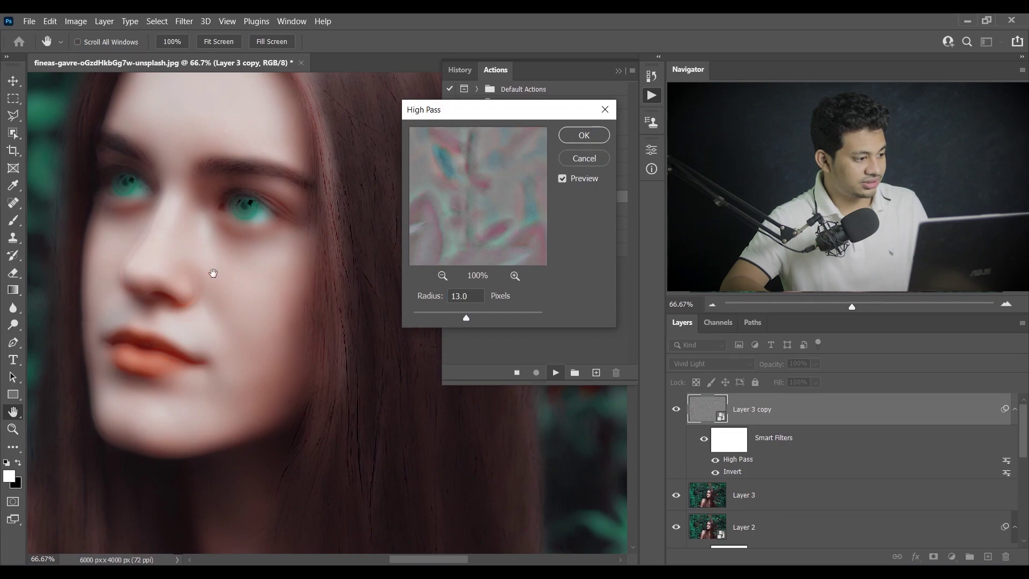
left_click_drag(207, 271, 268, 285)
type("12")
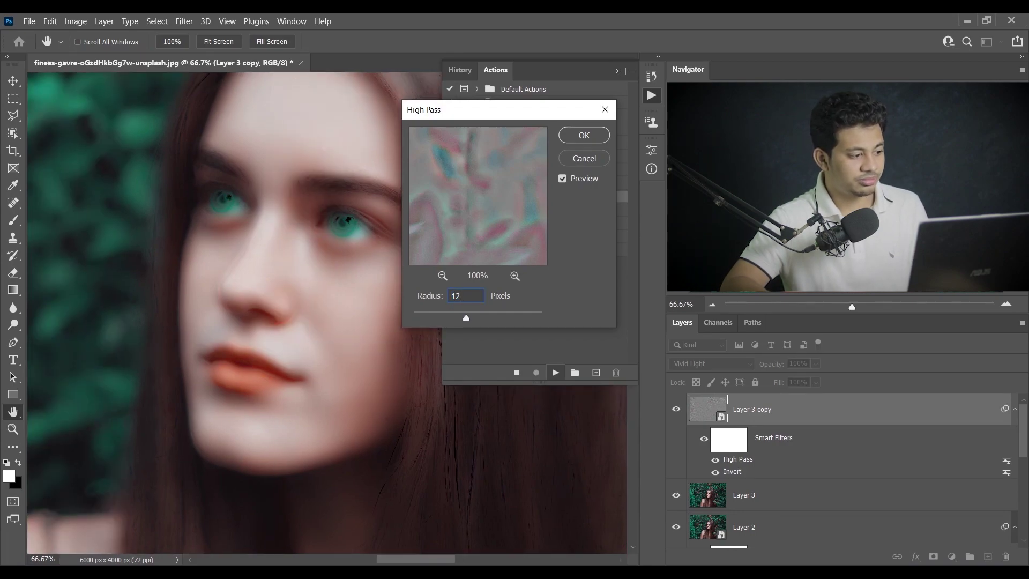
left_click(581, 137)
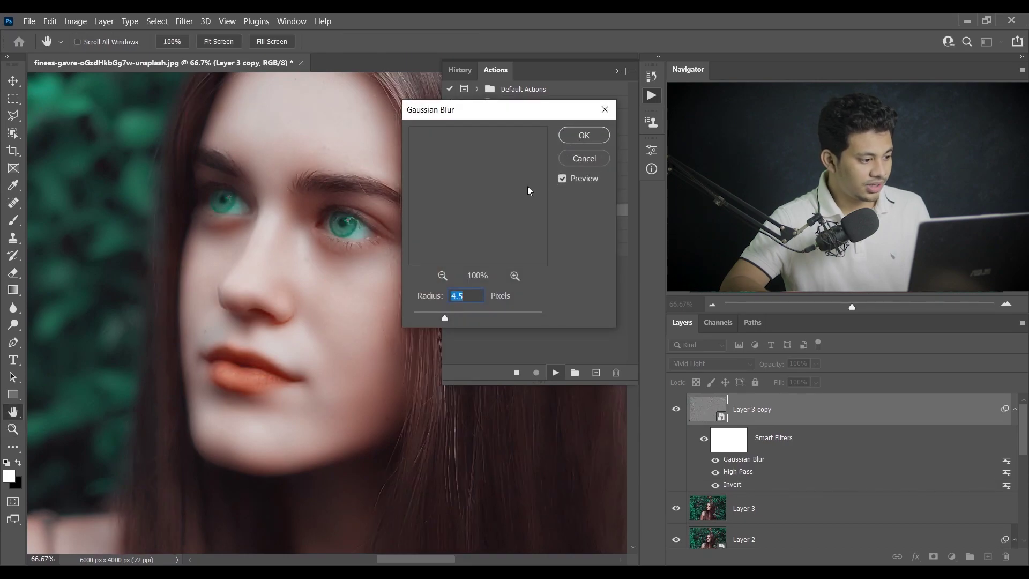
Step: Apply the action's Gaussian Blur filter with a 5.5 px radius
left_click_drag(453, 318, 451, 317)
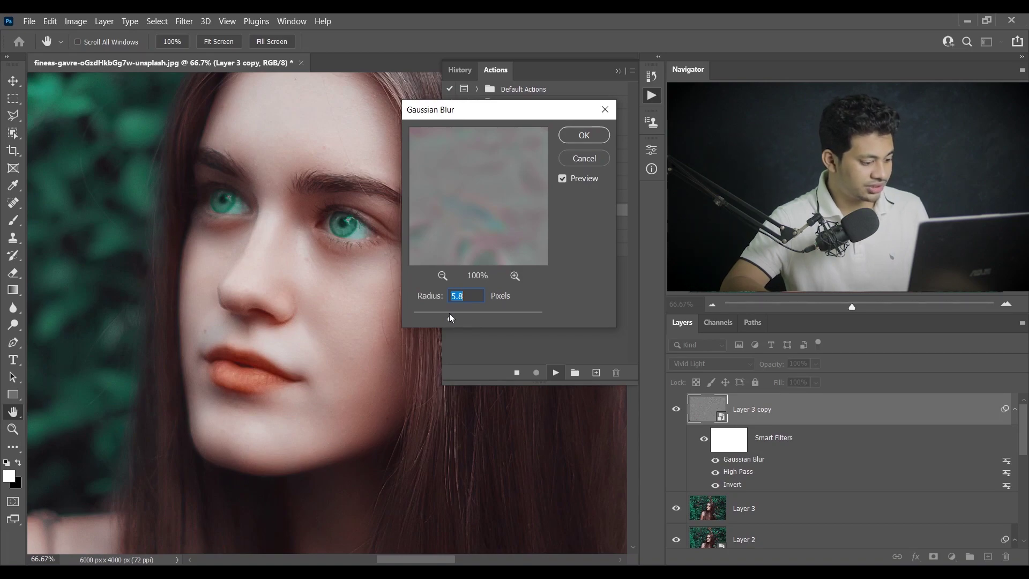
type("5.5")
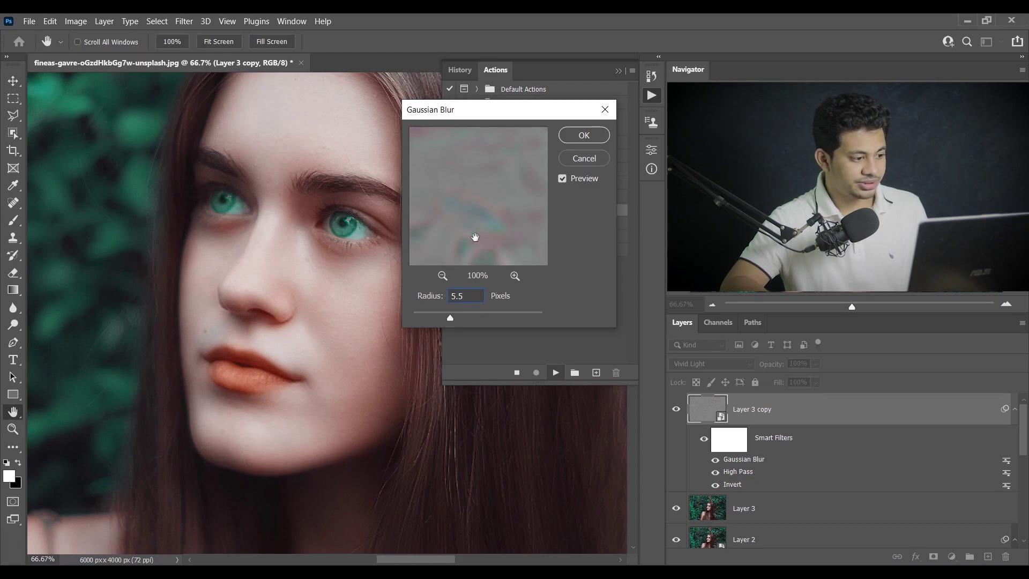
left_click(584, 136)
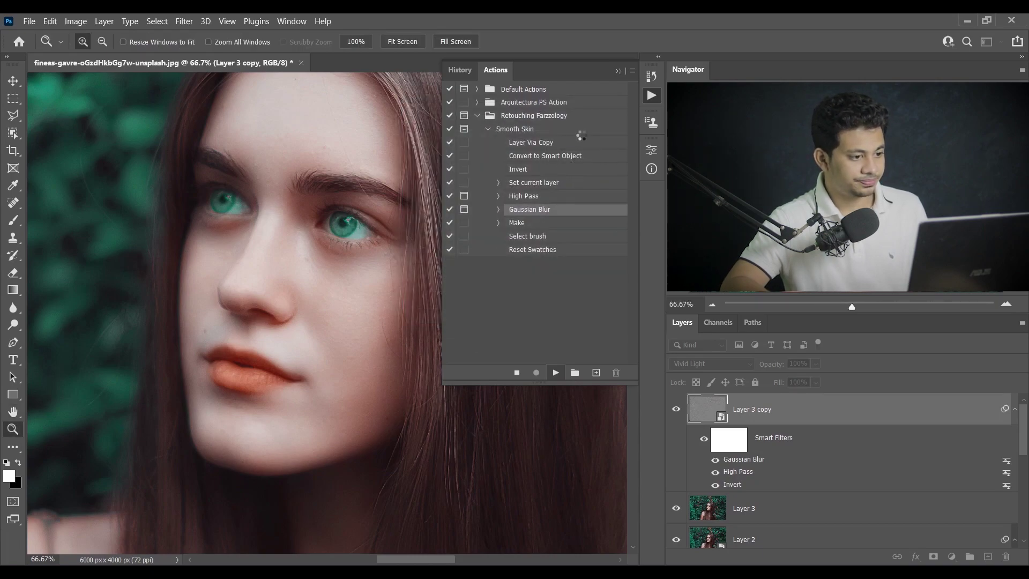
Step: Paint white on the Layer 3 copy mask over the facial skin with a soft brush at 100% flow, resizing it to fit each area
left_click(652, 96)
left_click_drag(333, 344, 375, 344)
key("shift+0")
mouse_move(354, 251)
left_mouse_down()
mouse_move(359, 197)
mouse_move(292, 155)
left_mouse_up()
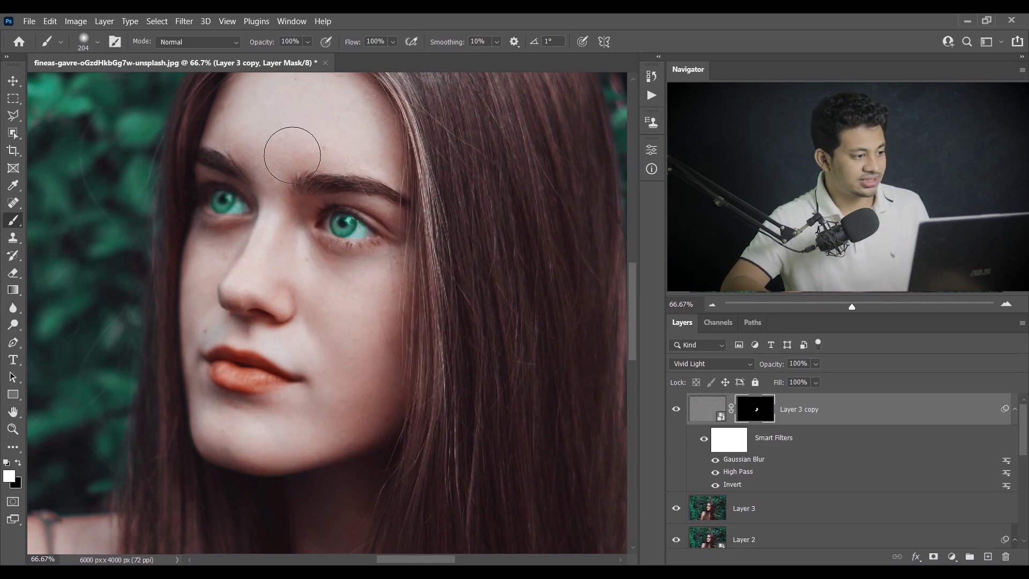
scroll(291, 155, "up", 2)
left_click_drag(356, 165, 332, 165)
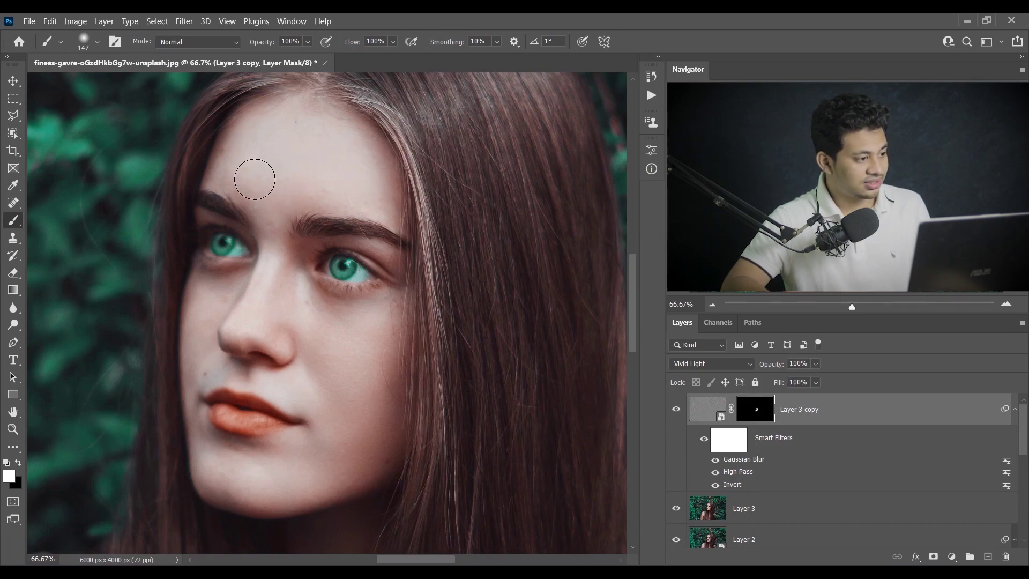
left_click_drag(308, 172, 284, 172)
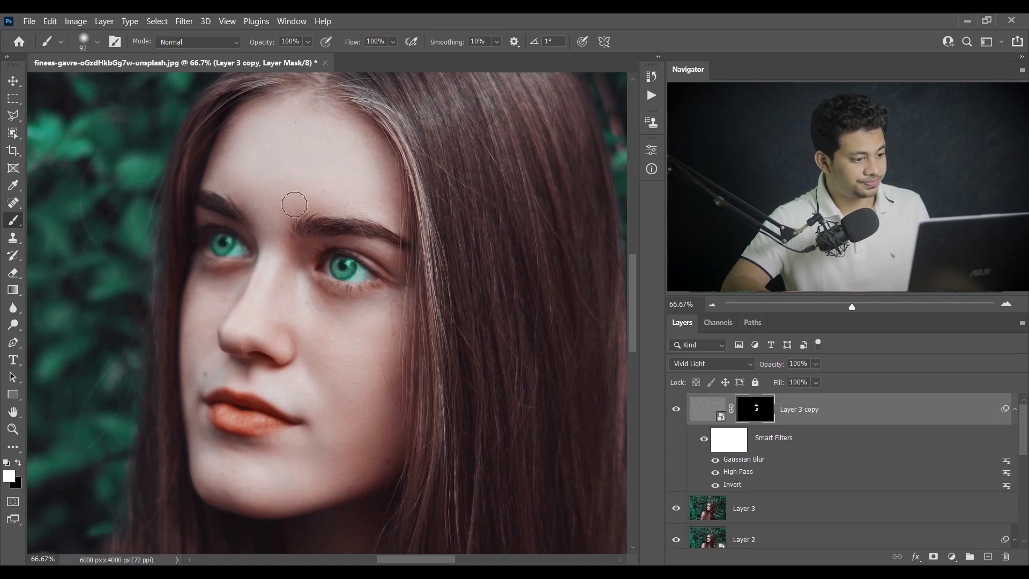
scroll(211, 275, "down", 1)
left_click_drag(211, 275, 235, 275)
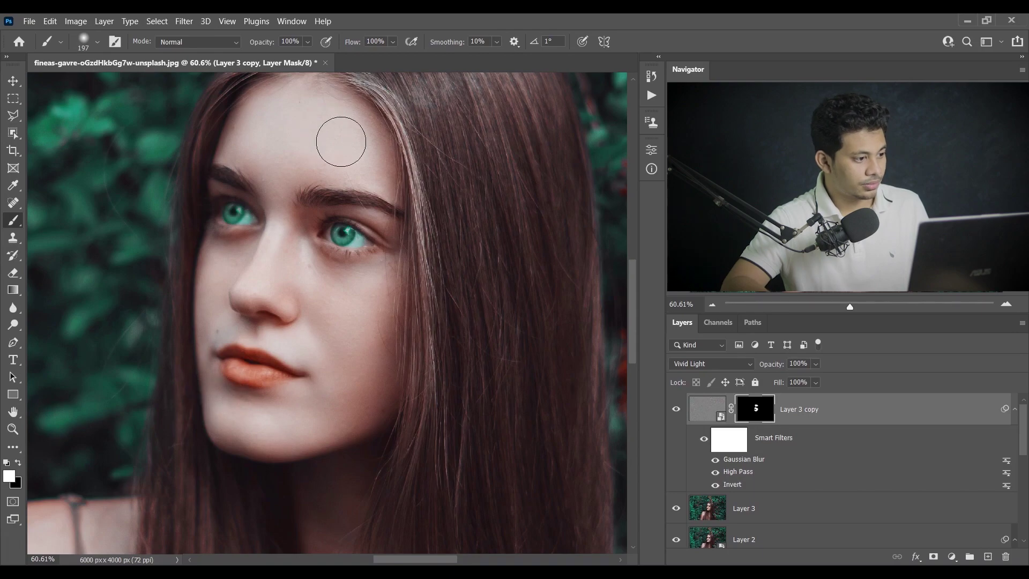
key("x")
key("x")
Step: Paint white on the Layer 3 copy mask over the shoulder, arm and chest skin with a soft brush of about 432 px
left_click_drag(220, 533, 410, 238)
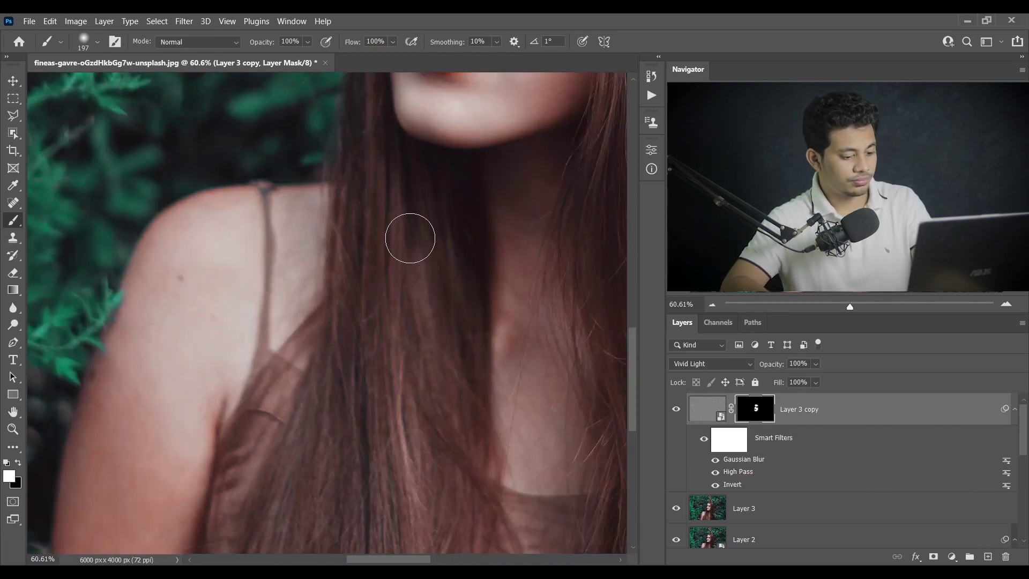
key("ctrl+minus")
key("ctrl+minus")
left_click_drag(294, 294, 322, 294)
mouse_move(261, 338)
left_mouse_down()
mouse_move(311, 270)
mouse_move(450, 302)
left_mouse_up()
left_click_drag(446, 189, 308, 322)
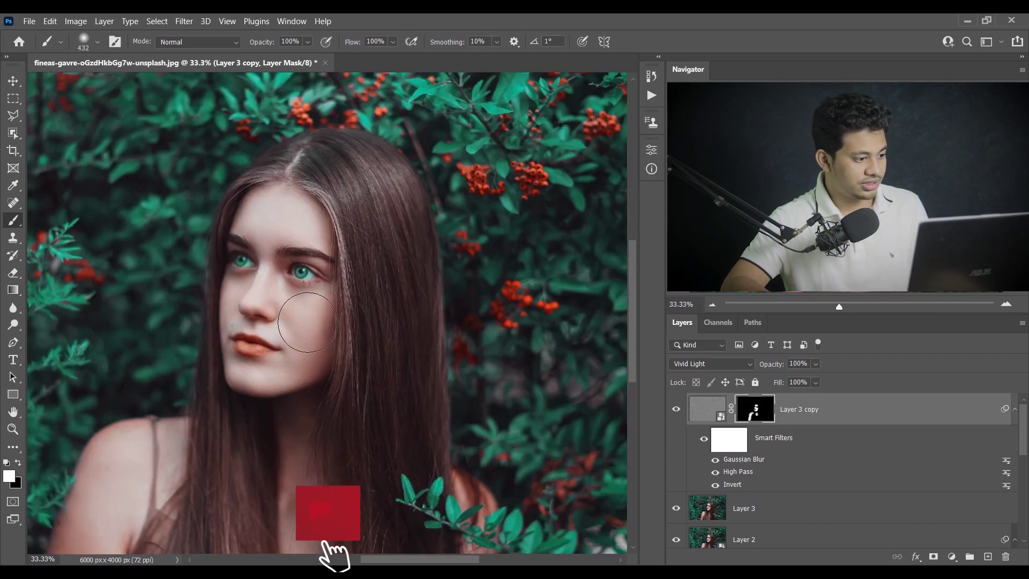
left_click_drag(343, 255, 321, 259)
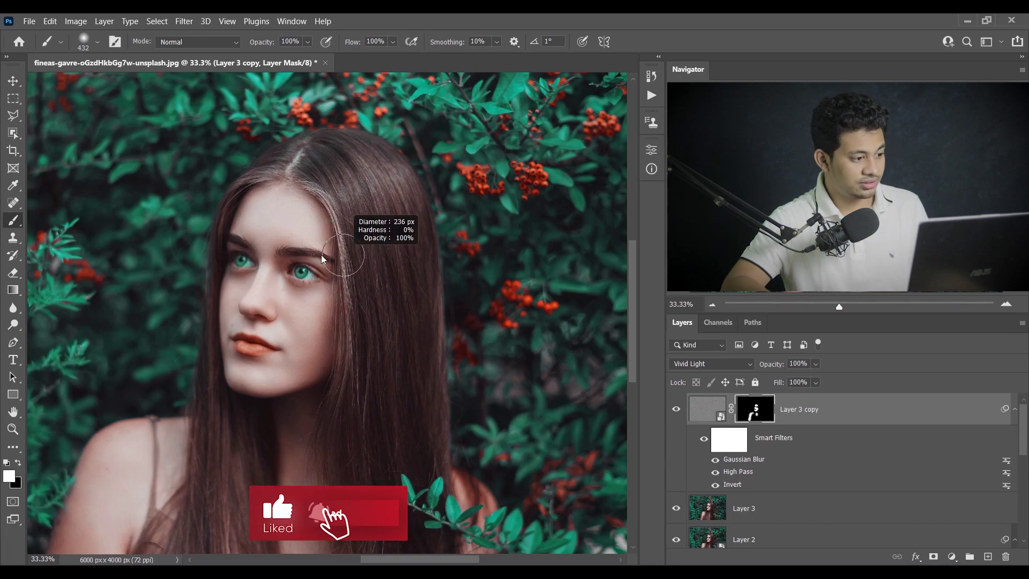
Step: Toggle the visibility of the Layer 3 copy smoothing layer to compare the face with and without it up close
scroll(748, 481, "down", 5)
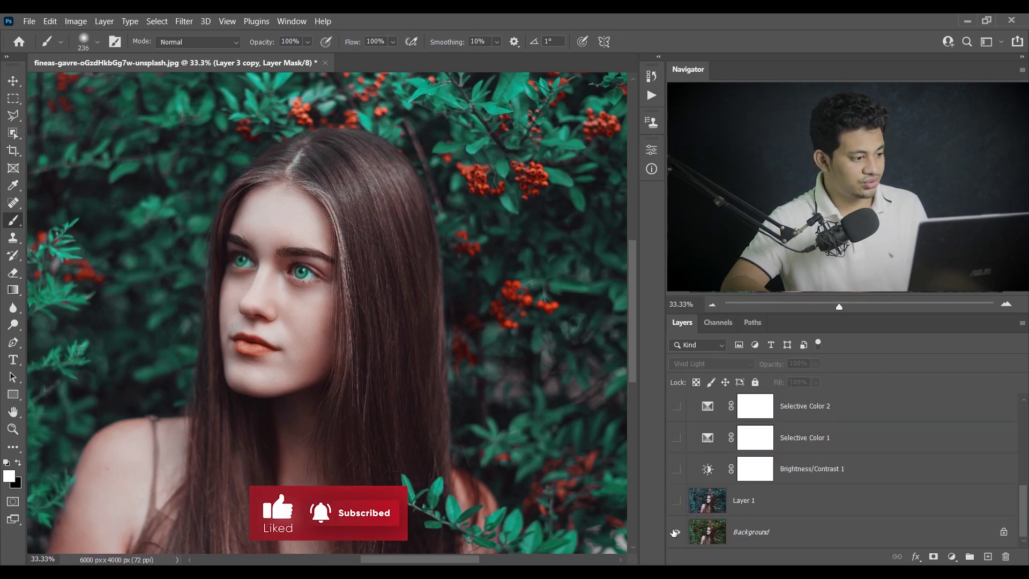
scroll(709, 402, "up", 5)
left_click(676, 410)
key("ctrl+plus")
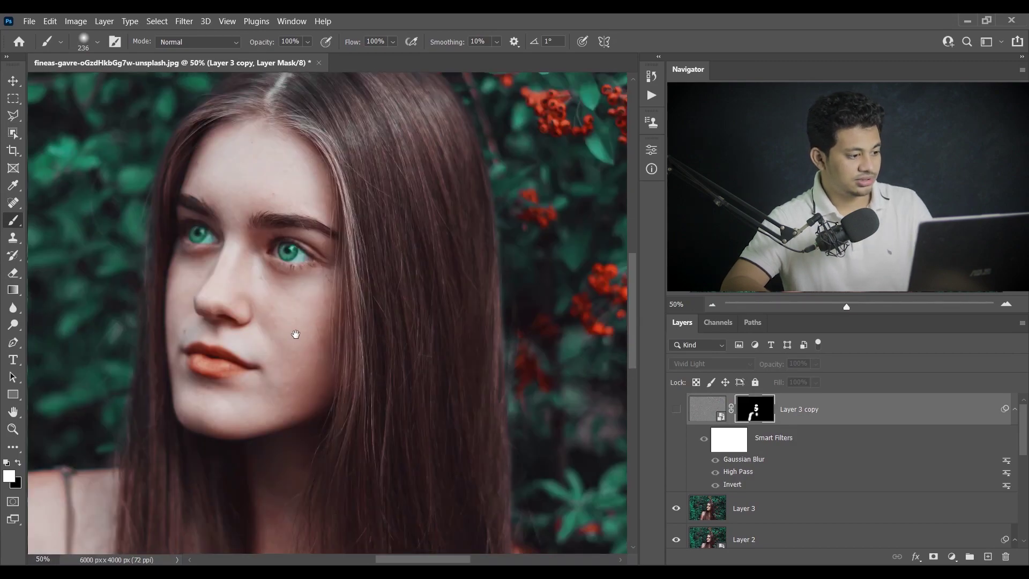
left_click(677, 410)
left_click(678, 410)
left_click(677, 410)
Step: Set Layer 3 copy's opacity to 86%, compare the skin with and without it, and collapse its smart filter list
left_click_drag(815, 364, 821, 382)
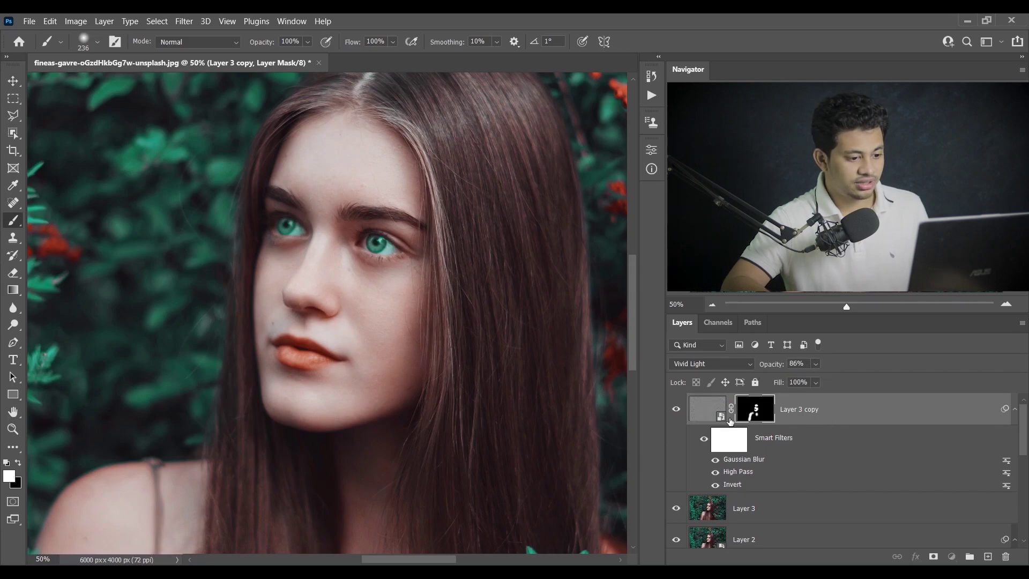
left_click(724, 418)
left_click(676, 413)
left_click(676, 412)
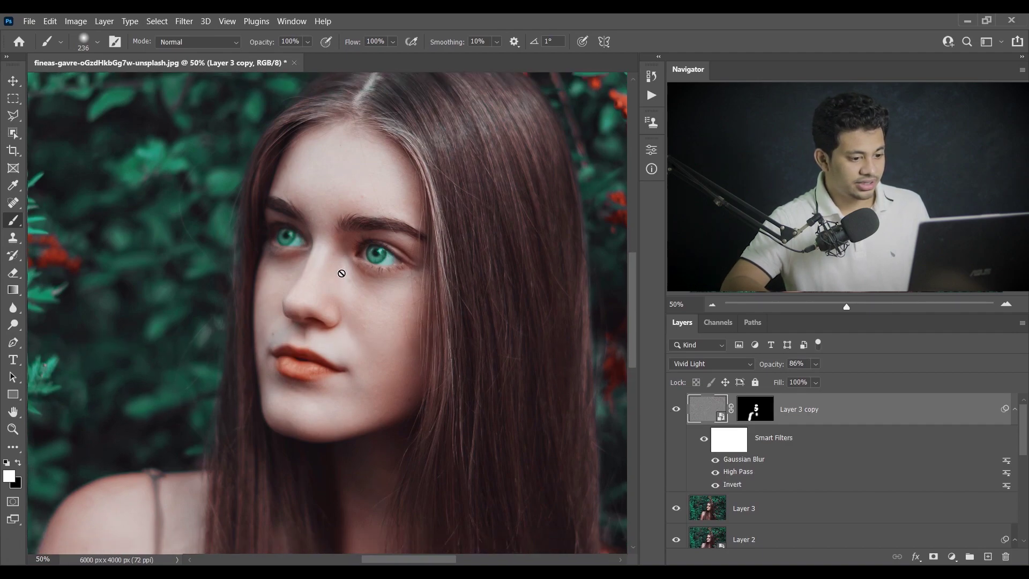
left_click(1015, 410)
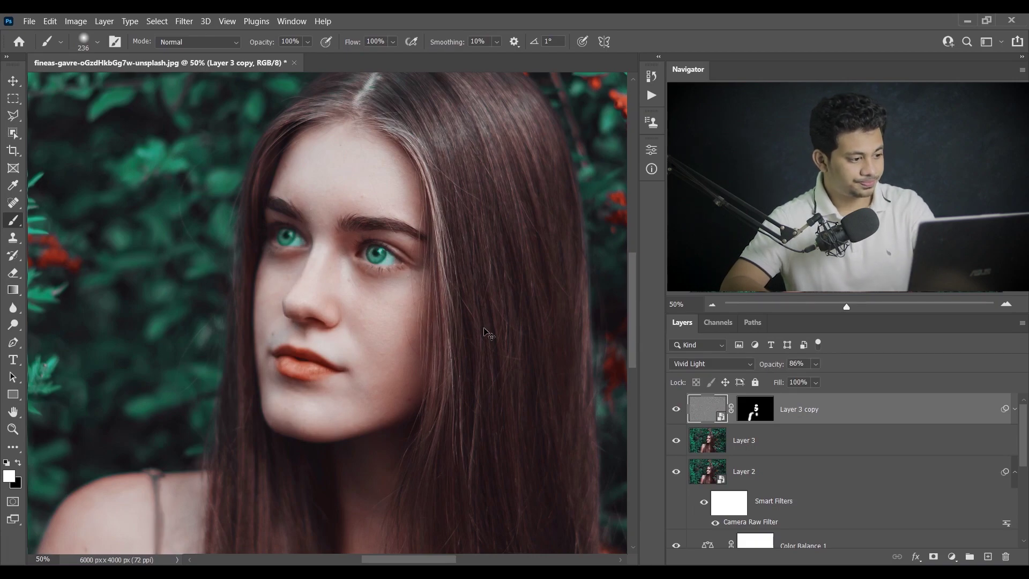
Step: Add a new layer on top and paint white over both irises with a soft brush of about 34 px
key("ctrl+plus")
left_click_drag(477, 207, 439, 213)
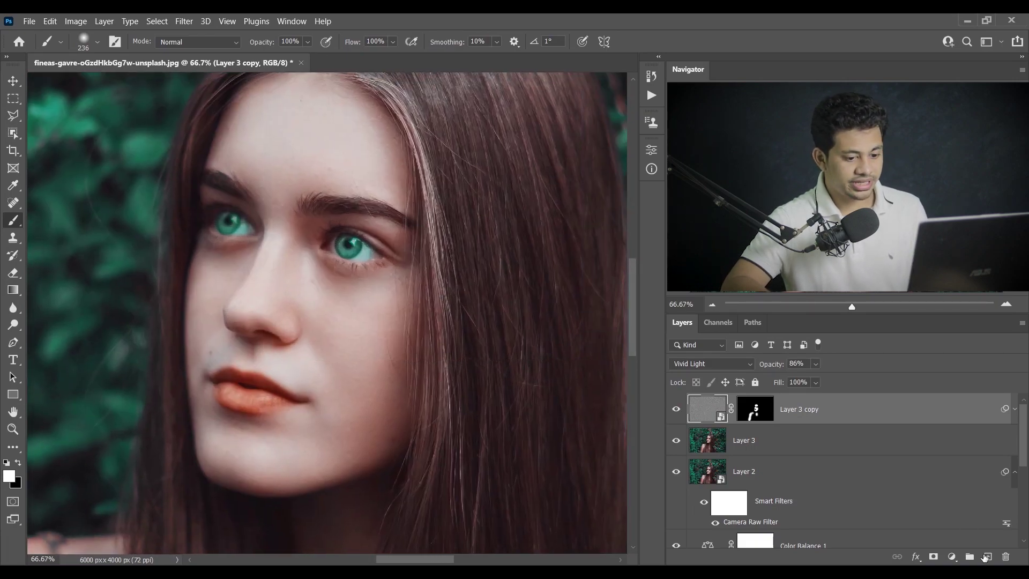
left_click(987, 556)
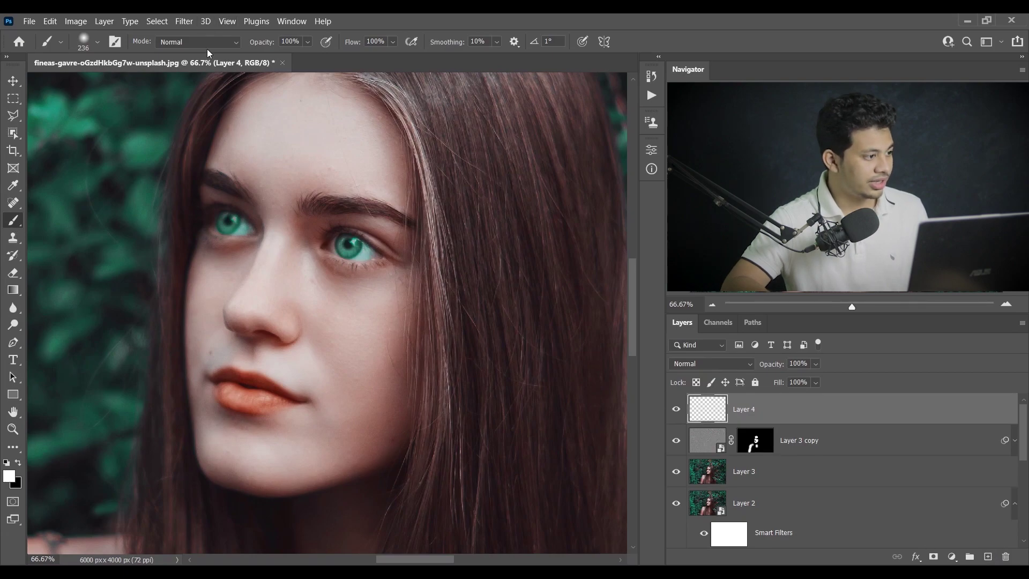
left_click_drag(423, 227, 384, 234)
scroll(351, 245, "up", 2)
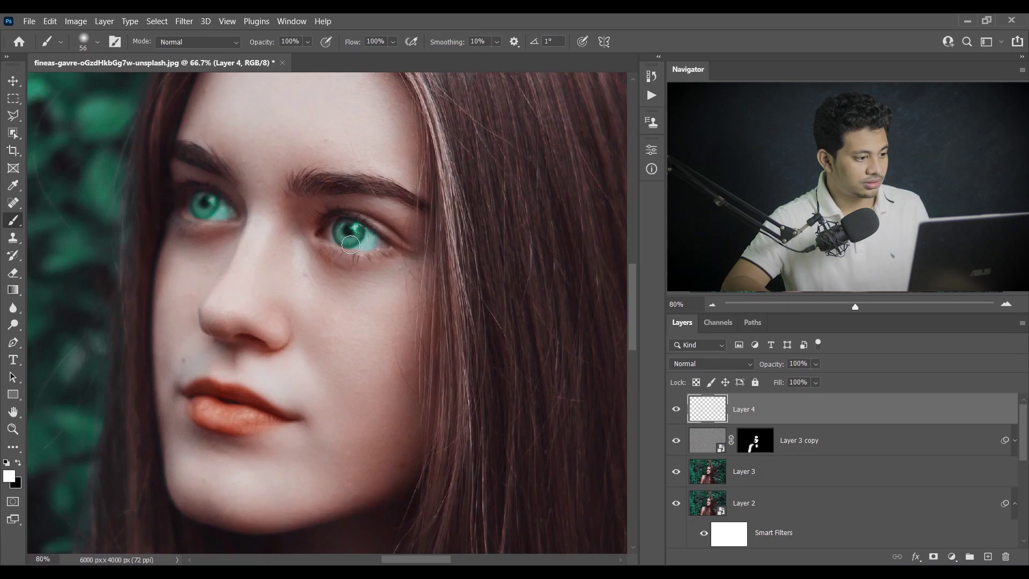
scroll(350, 244, "up", 3)
mouse_move(374, 293)
left_mouse_down()
mouse_move(341, 297)
mouse_move(360, 296)
left_mouse_up()
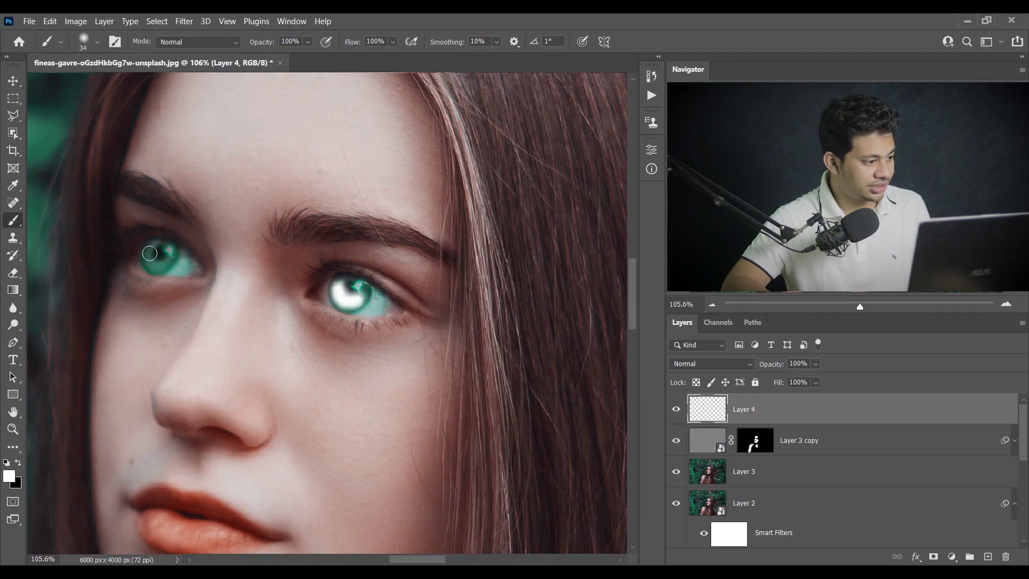
left_click_drag(150, 253, 167, 259)
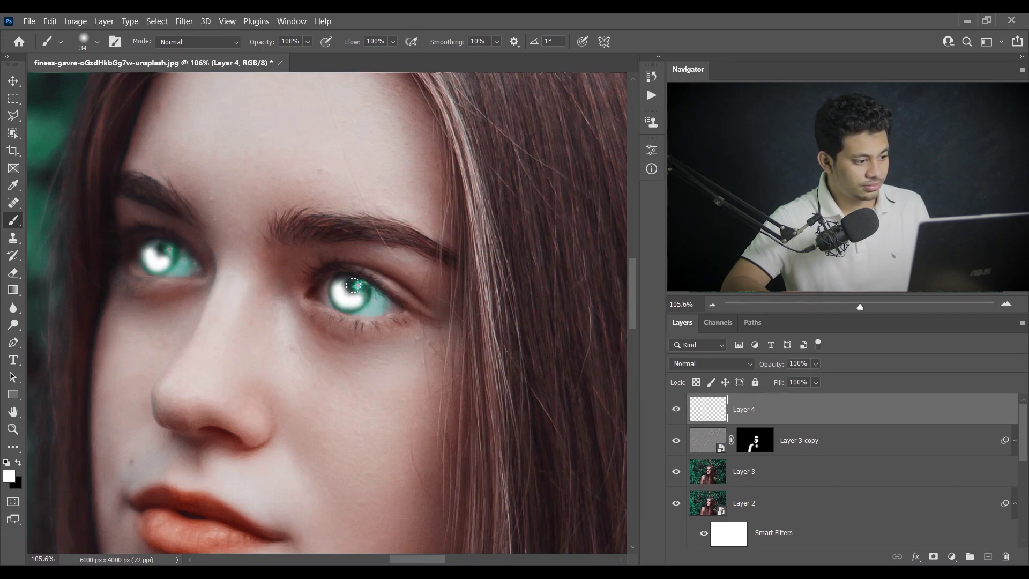
left_click_drag(360, 293, 361, 293)
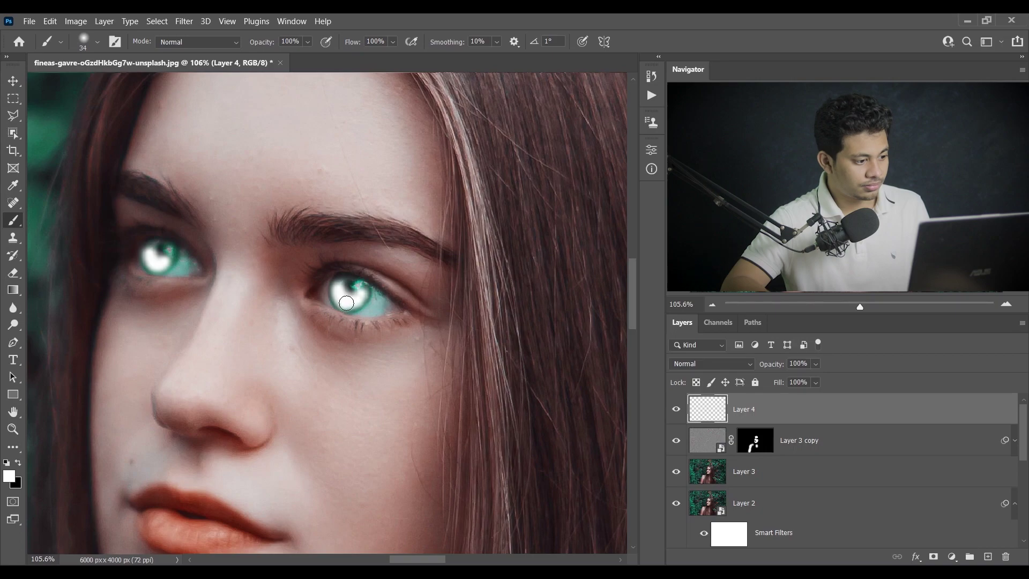
Step: Set the eye highlight layer's blend mode to Overlay and its opacity to 27%
left_click(693, 366)
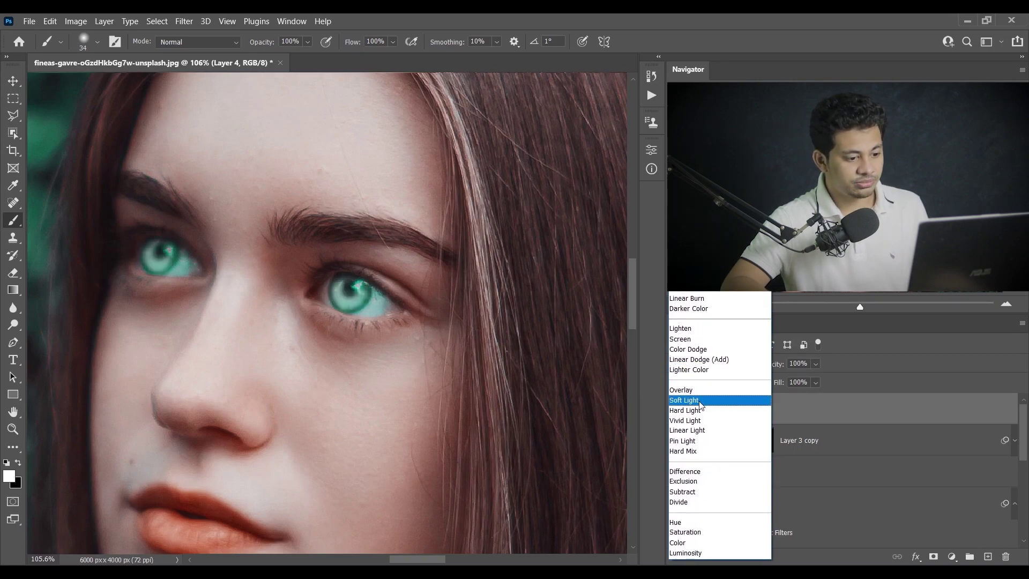
left_click(707, 391)
left_click_drag(815, 363, 775, 383)
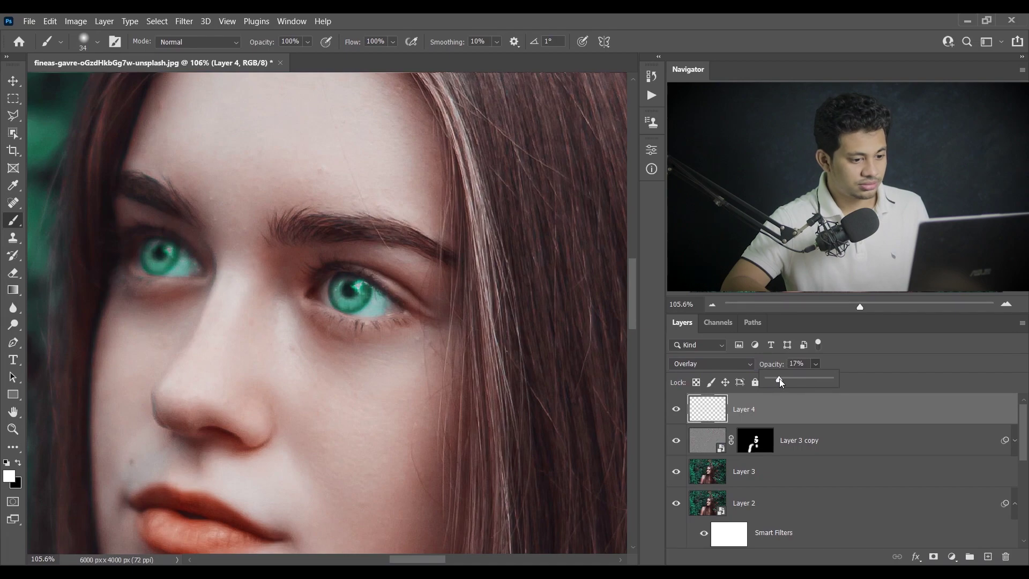
left_click(793, 401)
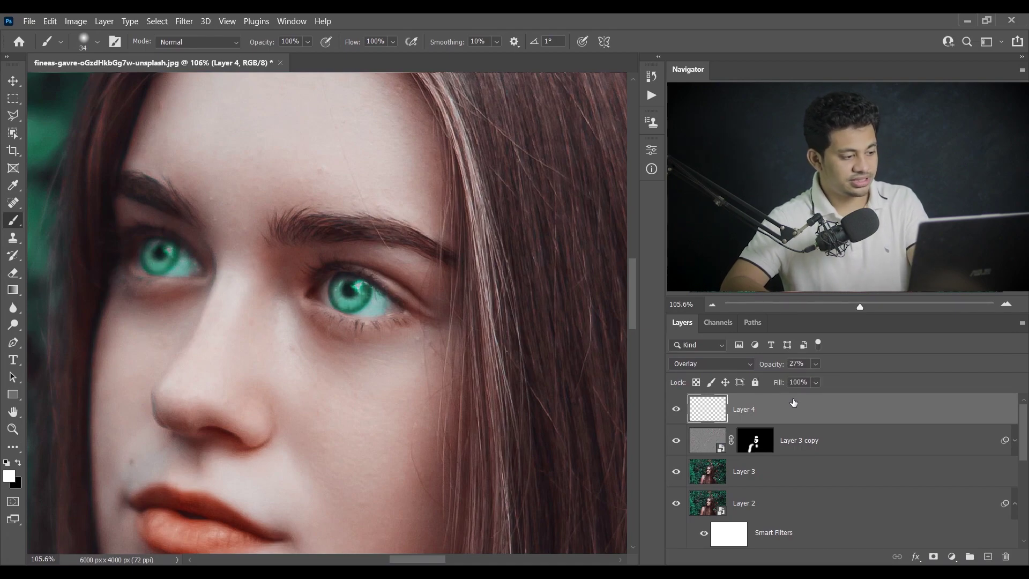
Step: Fit the whole image in view and toggle Layer 4 to compare the eyes with and without the highlights
key("ctrl+0")
left_click(676, 409)
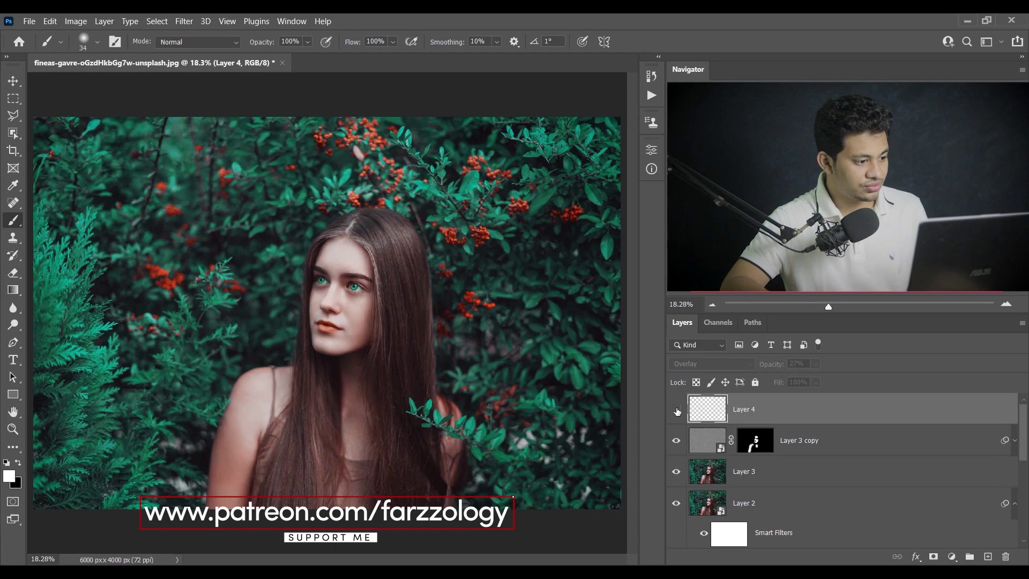
left_click(677, 411)
Step: Set Layer 4's opacity to 35% and fill to 88%, and compare the eyes with and without it
left_click(815, 364)
left_click_drag(824, 382, 828, 385)
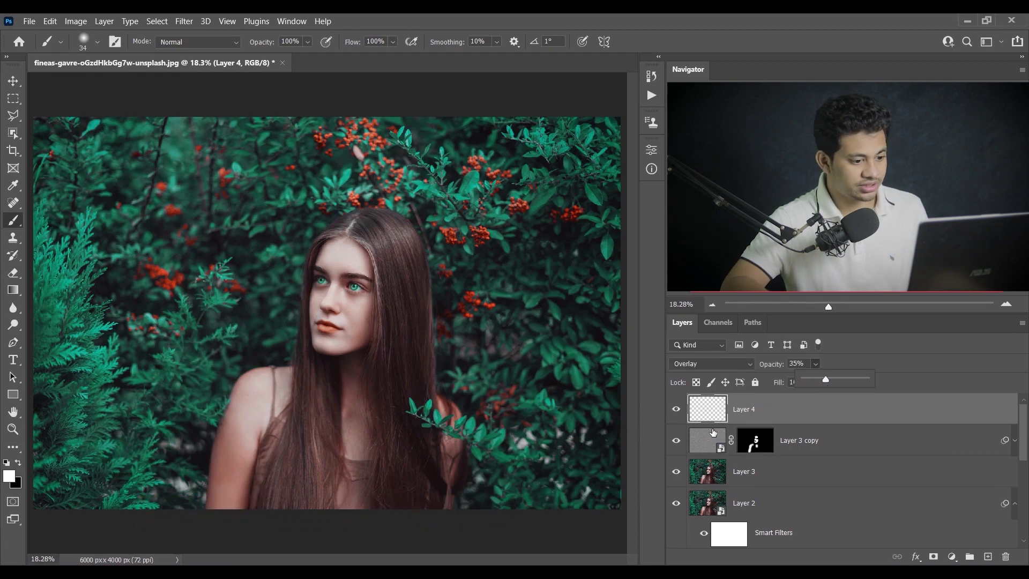
left_click(675, 417)
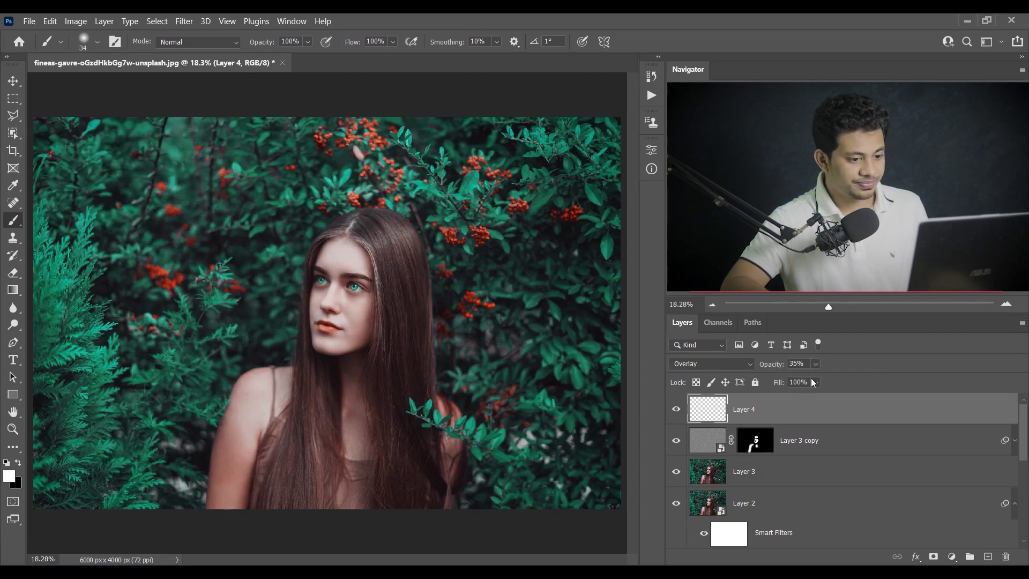
left_click(814, 382)
left_click(685, 412)
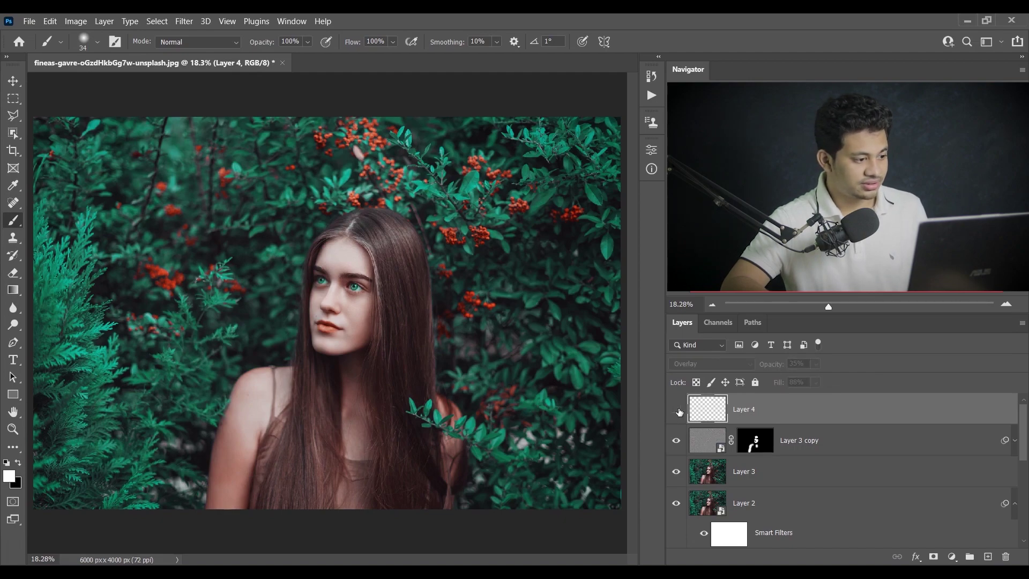
scroll(371, 282, "up", 3)
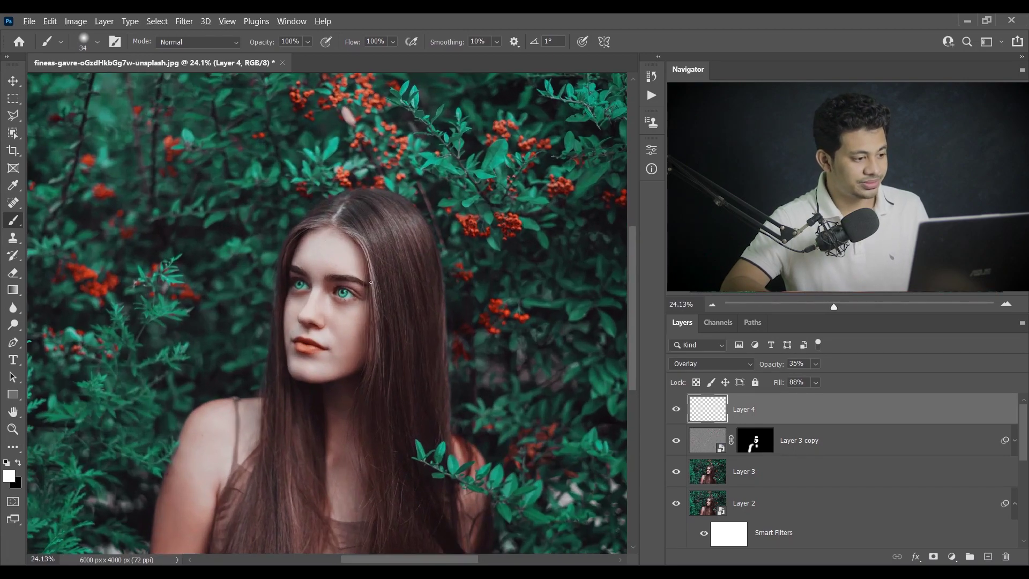
scroll(371, 281, "up", 3)
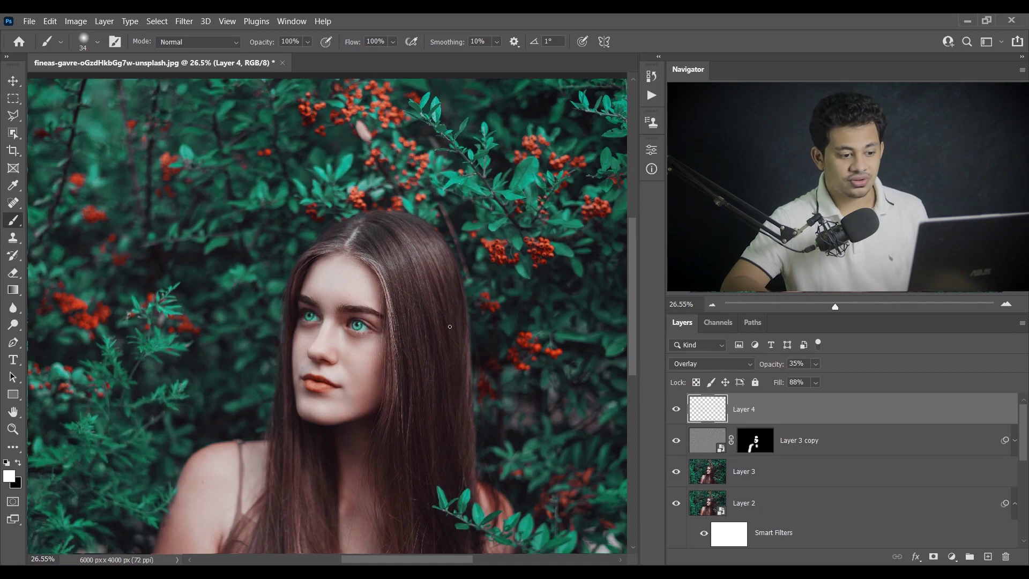
Step: Add a Curves adjustment layer on top and brighten the midtones with an RGB point at input 106, output 155
left_click(951, 556)
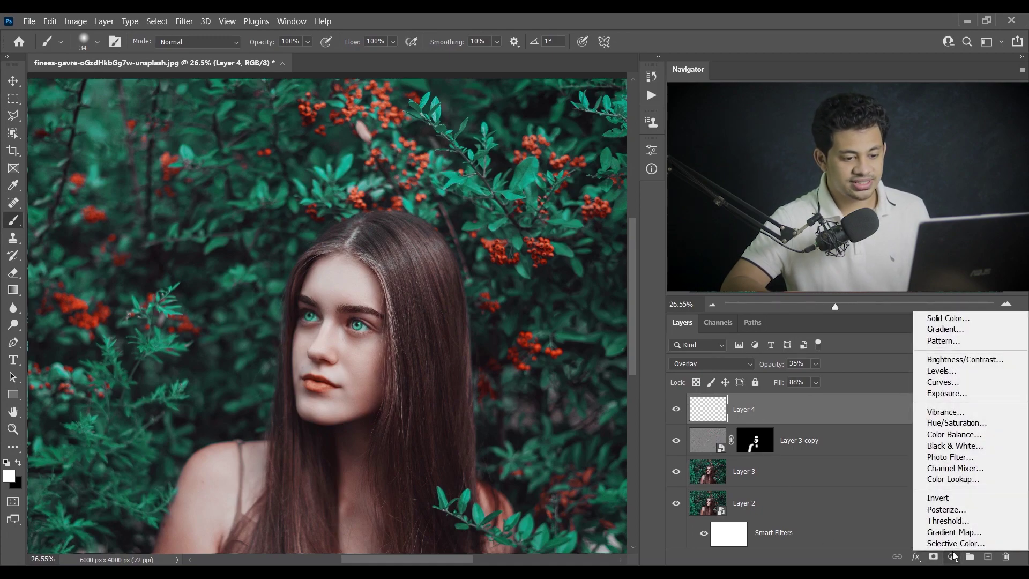
left_click(950, 382)
key("ctrl+m")
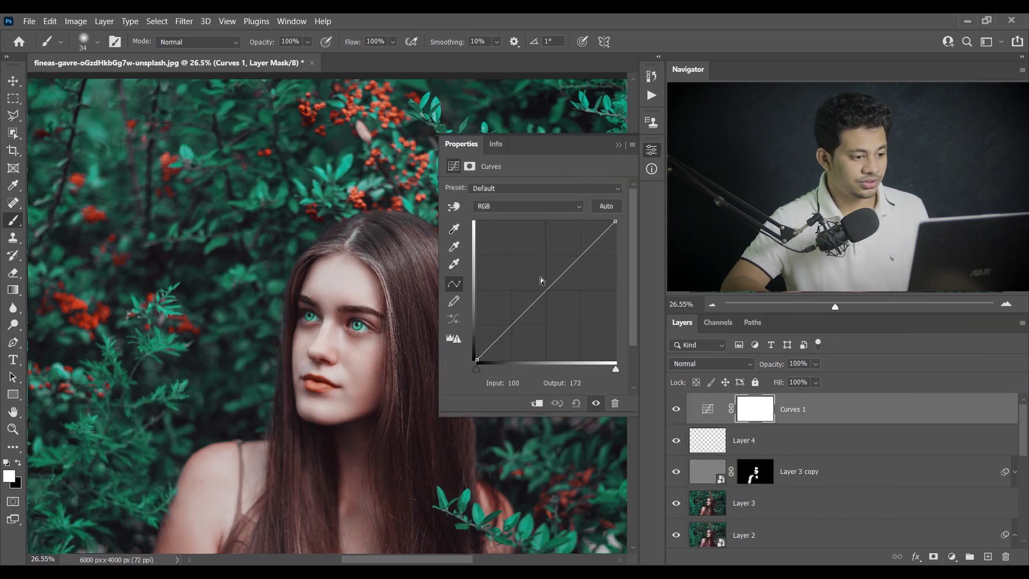
left_click(537, 275)
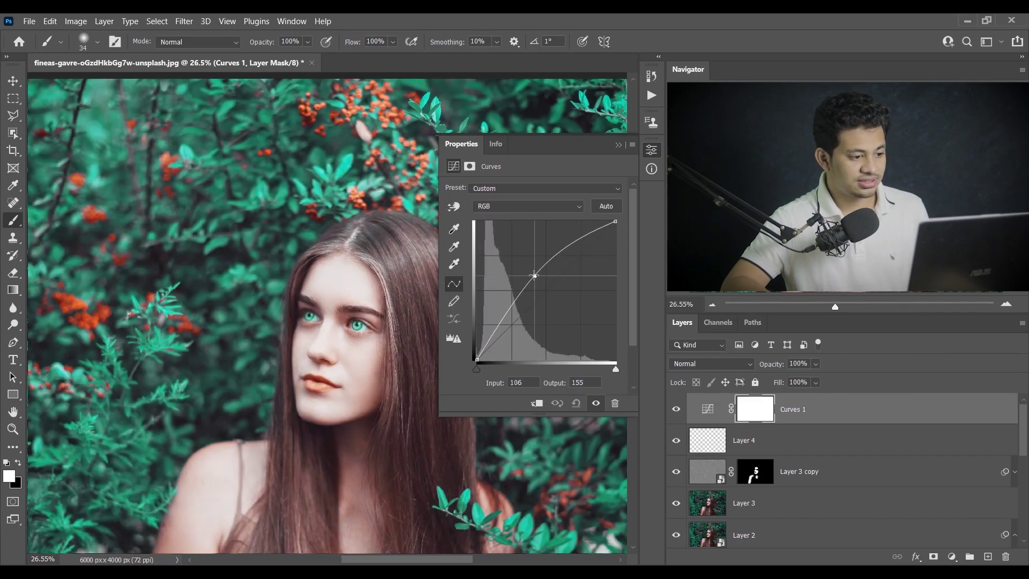
left_click(653, 153)
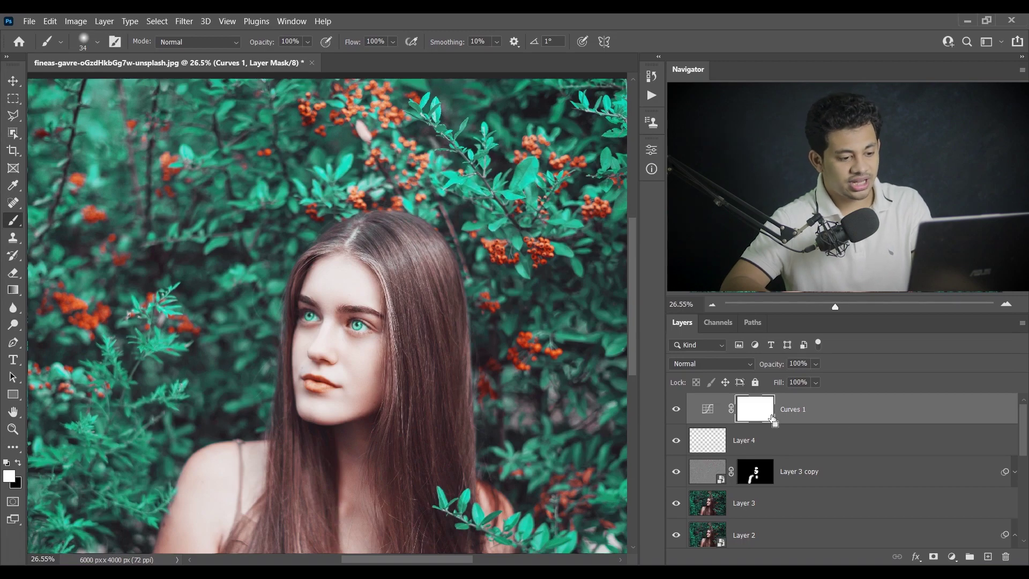
Step: Invert the Curves 1 mask to black and paint white highlight strokes on the nose, forehead, cheeks and chin with a soft 25 px brush
key("ctrl+i")
scroll(334, 339, "up", 5)
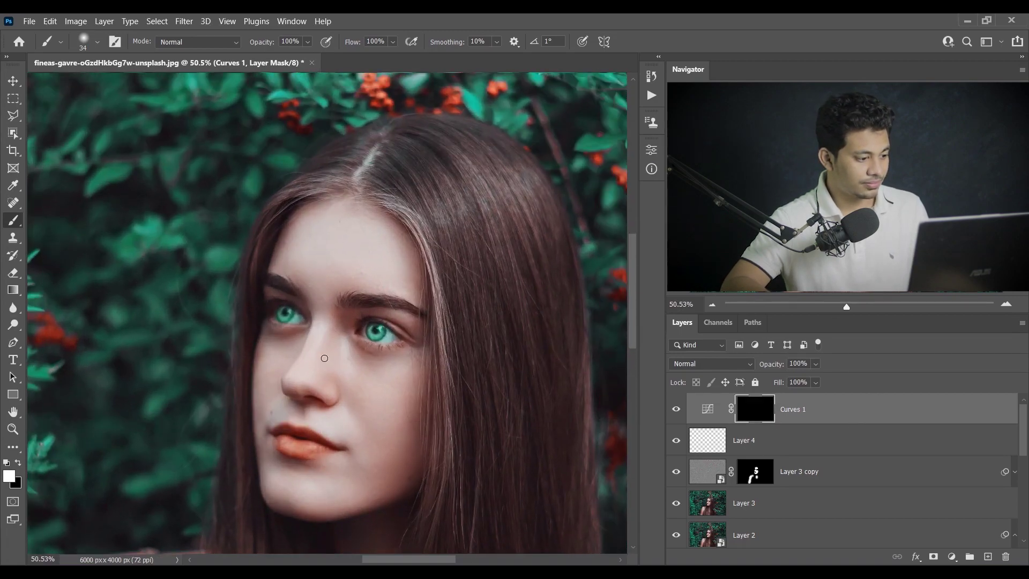
scroll(322, 345, "up", 1)
right_click(368, 308, "alt")
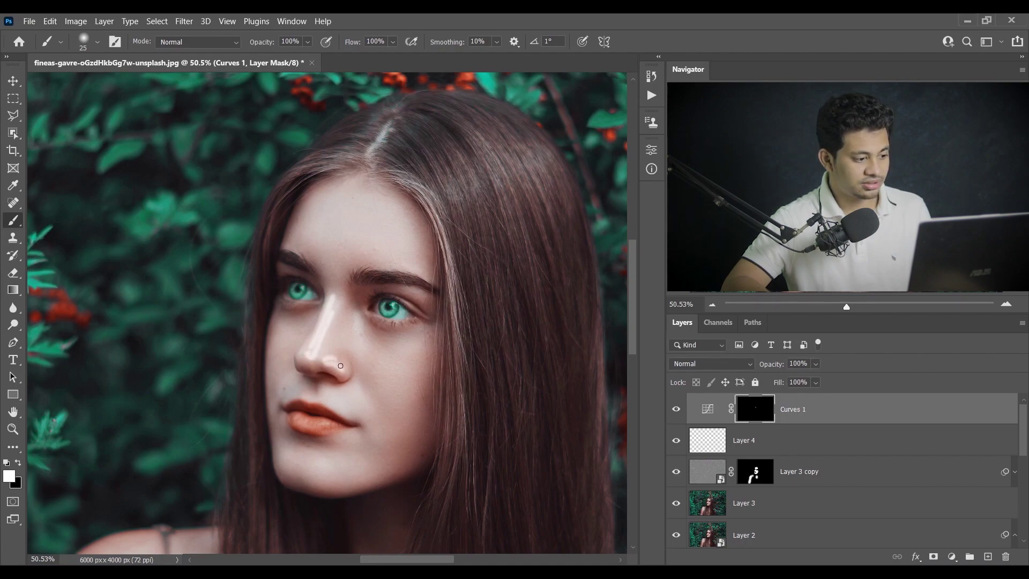
left_click_drag(330, 261, 335, 294)
left_click_drag(338, 244, 344, 213)
mouse_move(361, 342)
left_mouse_down()
mouse_move(399, 368)
mouse_move(375, 360)
mouse_move(397, 378)
left_mouse_up()
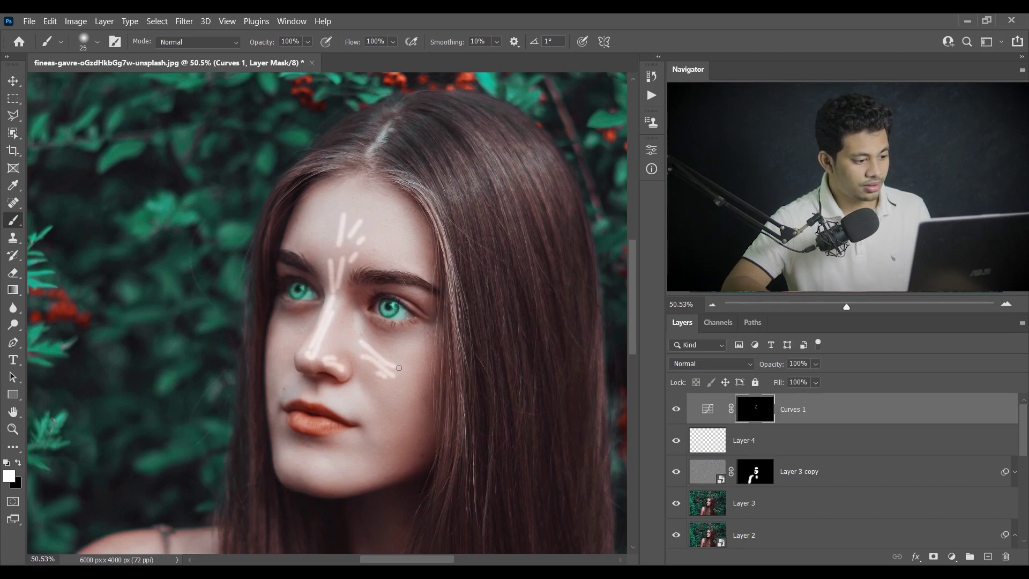
left_click_drag(305, 462, 344, 465)
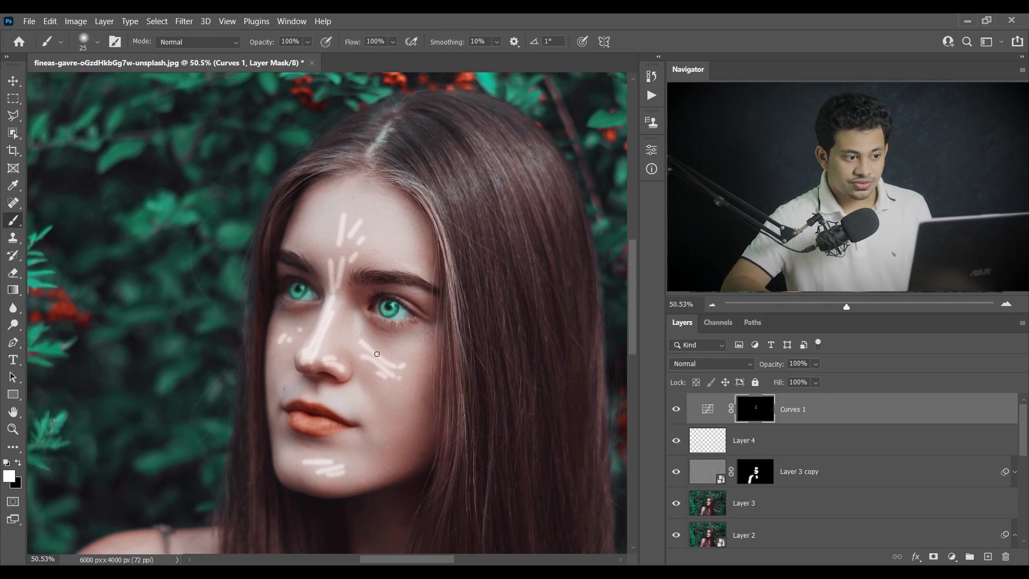
Step: Soften the painted highlights by applying a Gaussian Blur with a 25-pixel radius to the Curves 1 mask
left_click(184, 21)
mouse_move(218, 181)
left_click(381, 231)
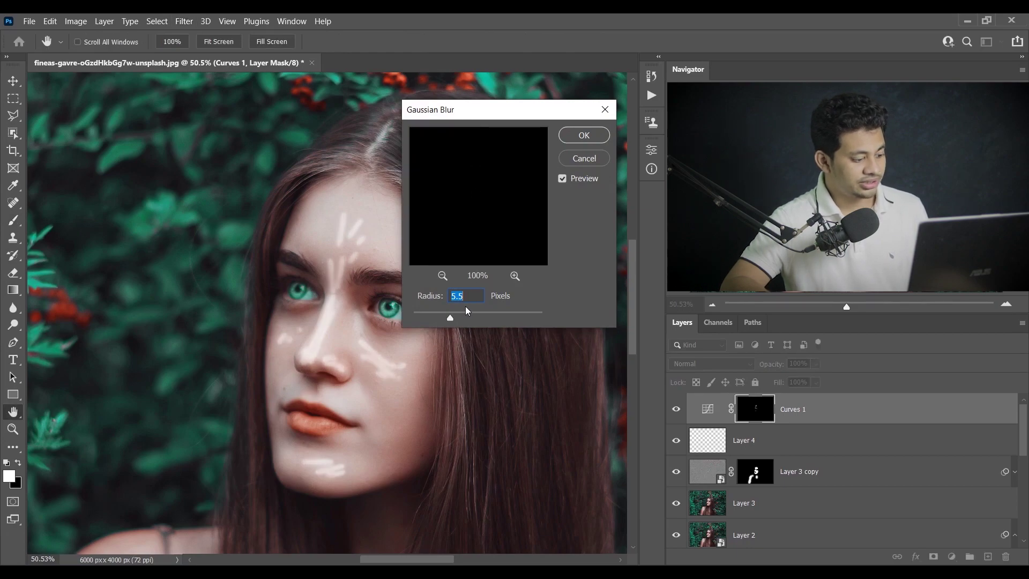
type("25")
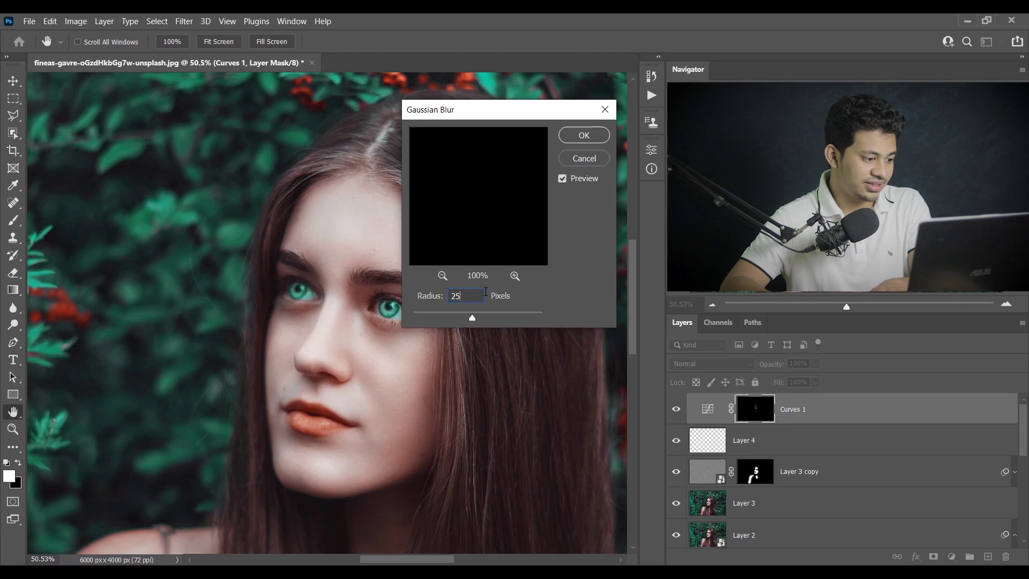
left_click(574, 139)
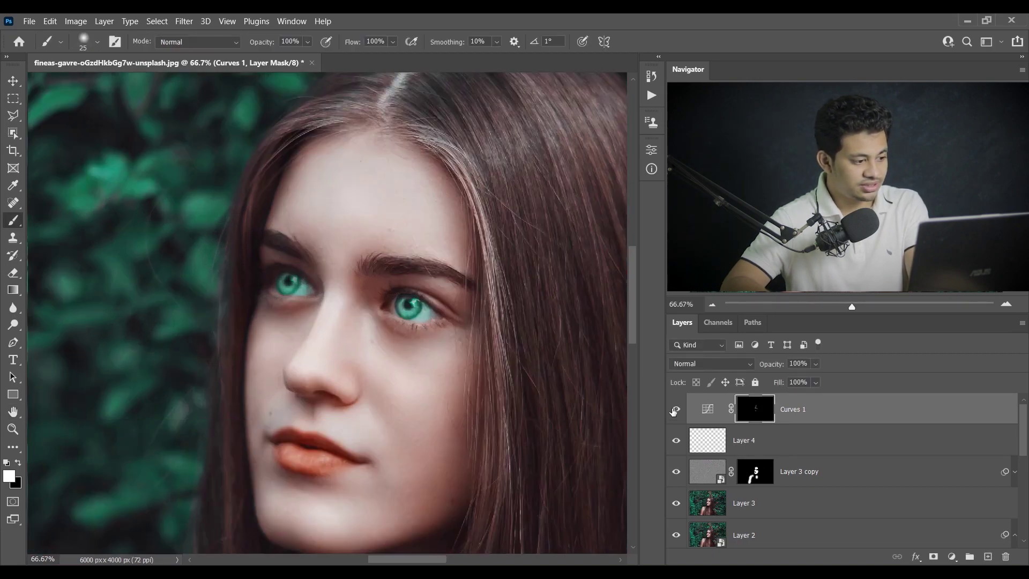
Step: Compare the face with and without Curves 1, both close up and with the whole image in view
key("ctrl+plus")
left_click(673, 411)
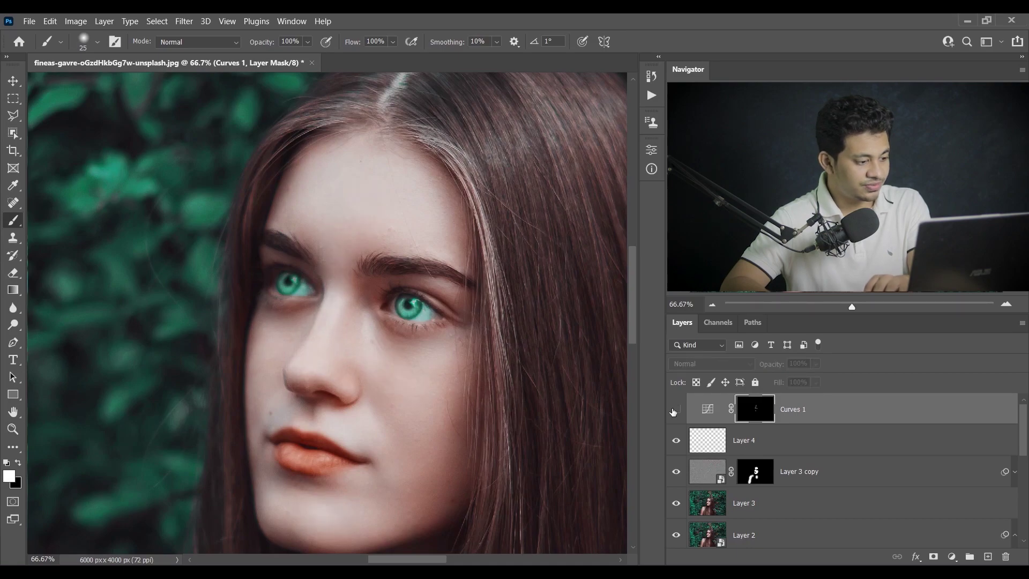
left_click(673, 411)
left_click(674, 411)
left_click(674, 411)
left_click(673, 411)
left_click(674, 411)
left_click(674, 411)
left_click(673, 411)
key("ctrl+0")
key("ctrl+minus")
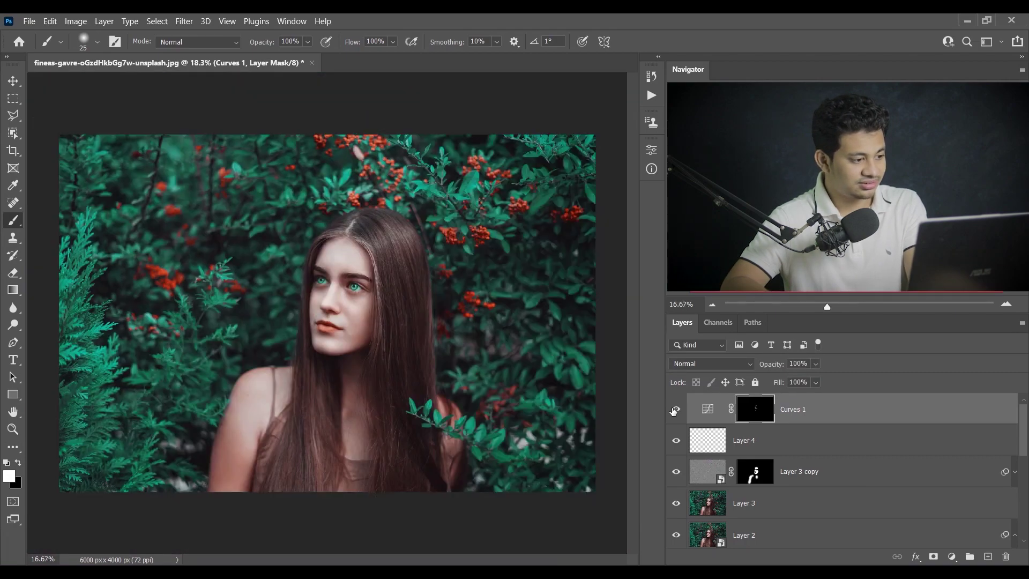
left_click(673, 411)
left_click(673, 411)
left_click(673, 410)
left_click(673, 411)
Step: Lower the Curves 1 layer's opacity to 75%
left_click(815, 366)
left_click(815, 379)
left_click(707, 409)
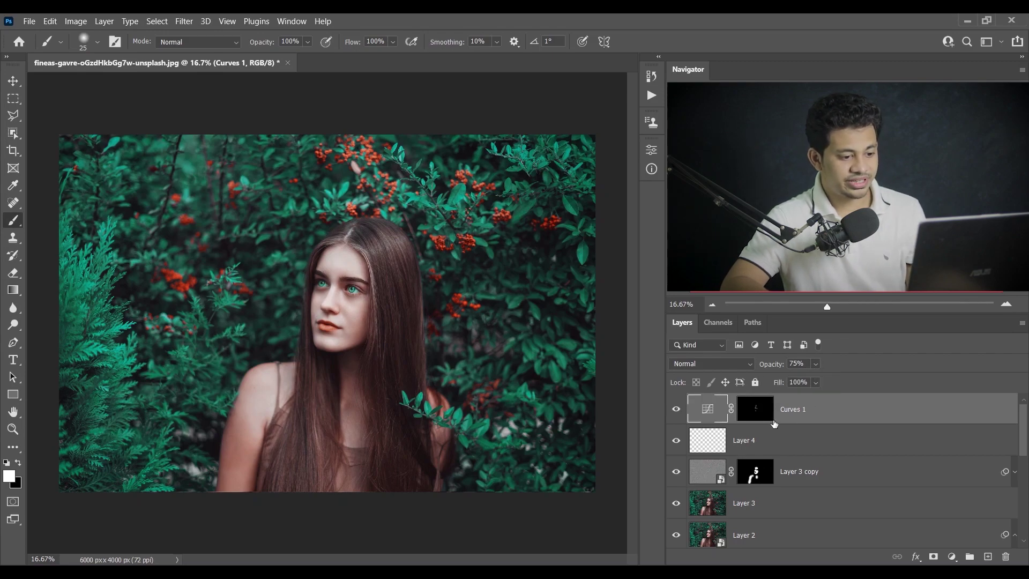
Step: Compare the finished edit with the original photo by repeatedly isolating the Background layer and restoring all layers
scroll(712, 446, "down", 5)
scroll(712, 446, "down", 1)
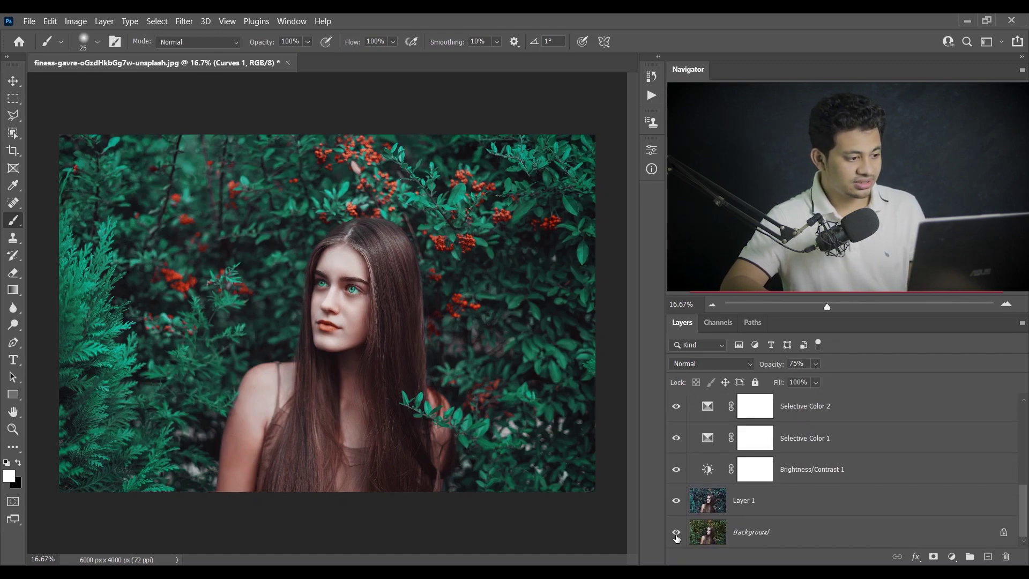
left_click(676, 532, "alt")
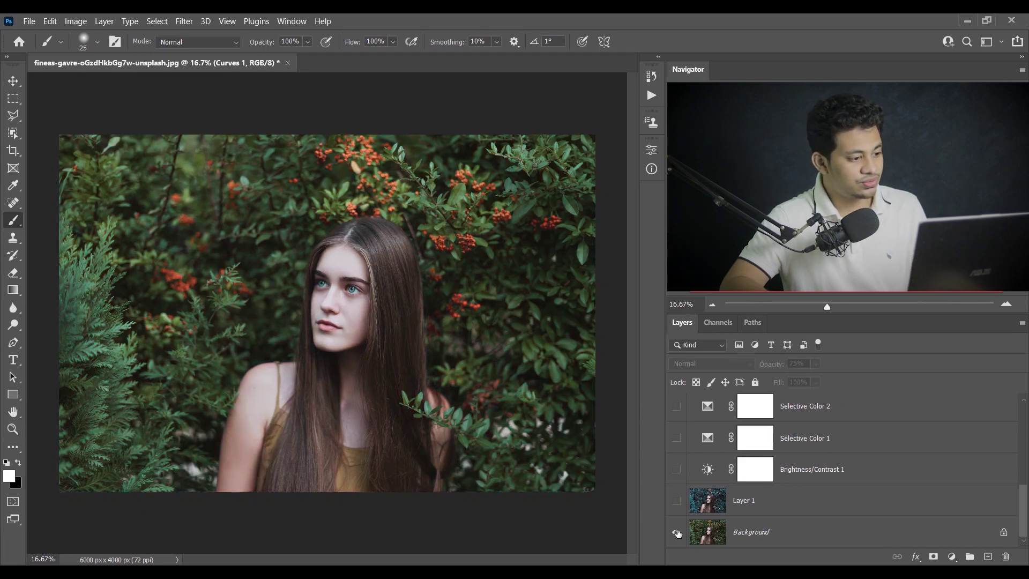
left_click(677, 532, "alt")
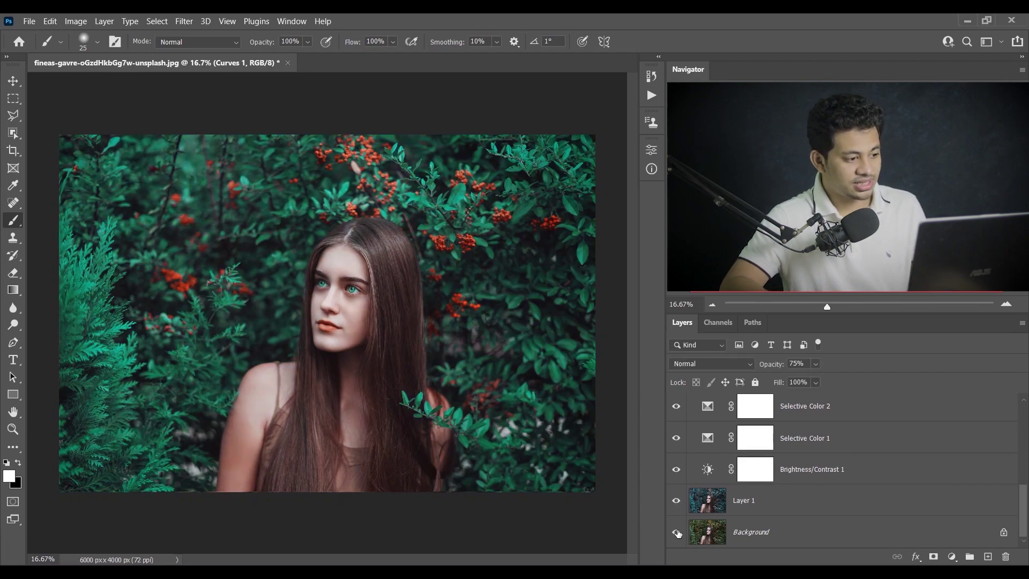
left_click(677, 532, "alt")
left_click(676, 532, "alt")
left_click(677, 532, "alt")
left_click(677, 532, "alt")
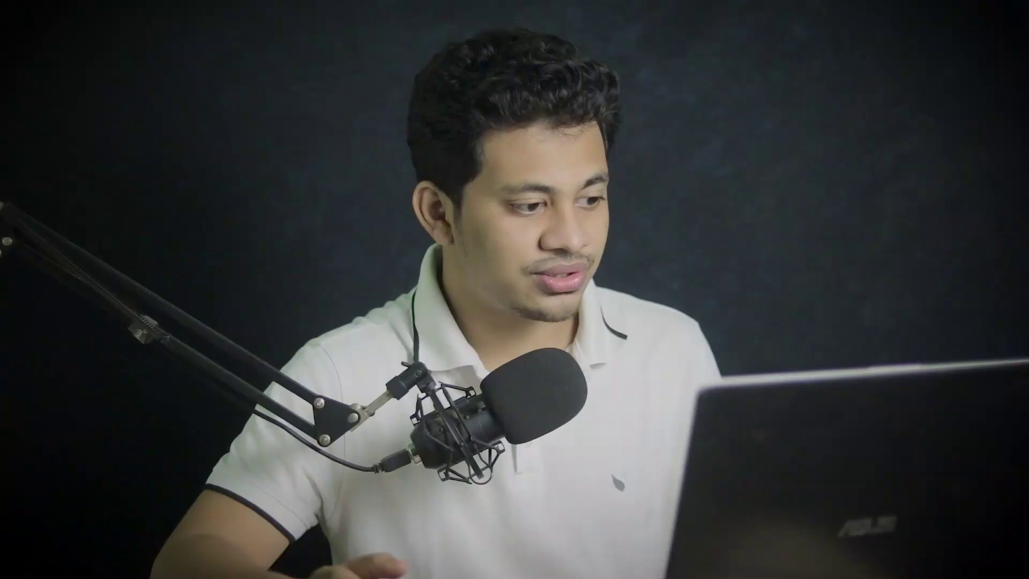